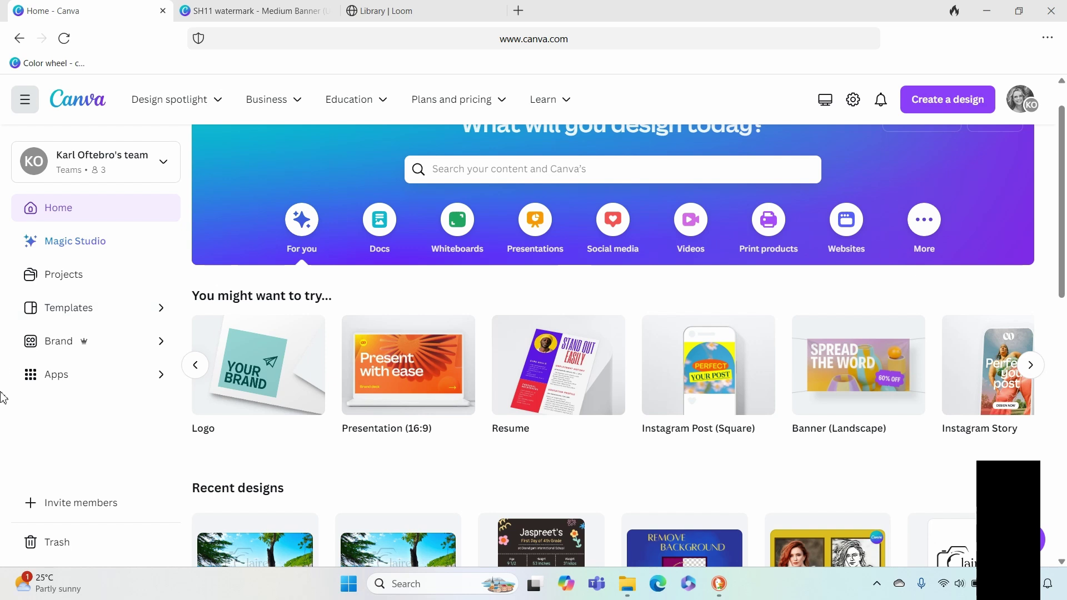
Step: Start a new blank landscape banner design, then return to the SH11 watermark design
{"action": "mouse_move", "coordinate": [215, 340]}
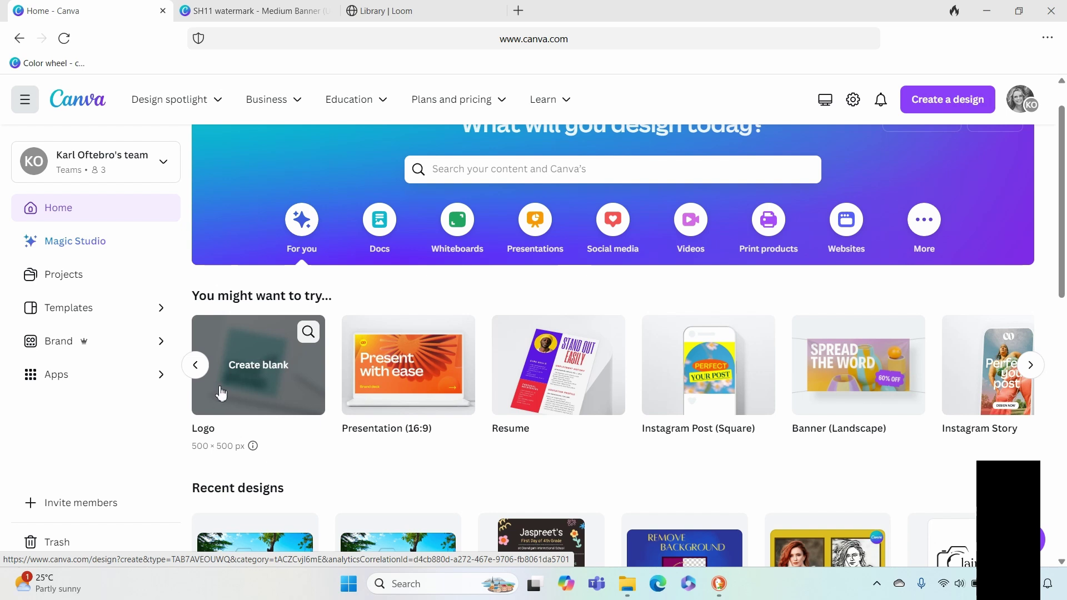
{"action": "mouse_move", "coordinate": [866, 396]}
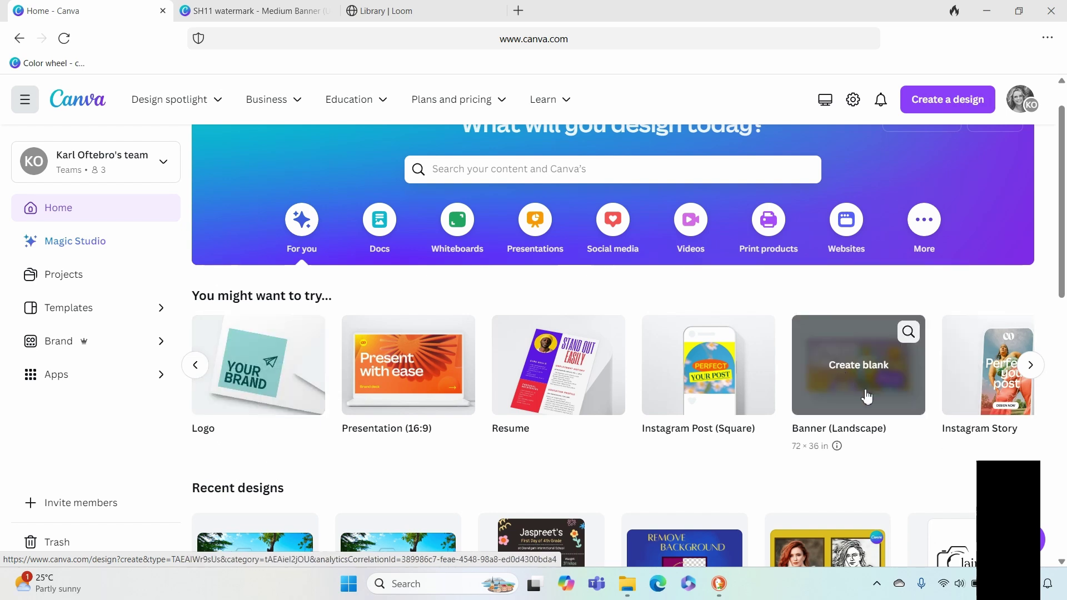
{"action": "left_click", "coordinate": [863, 362]}
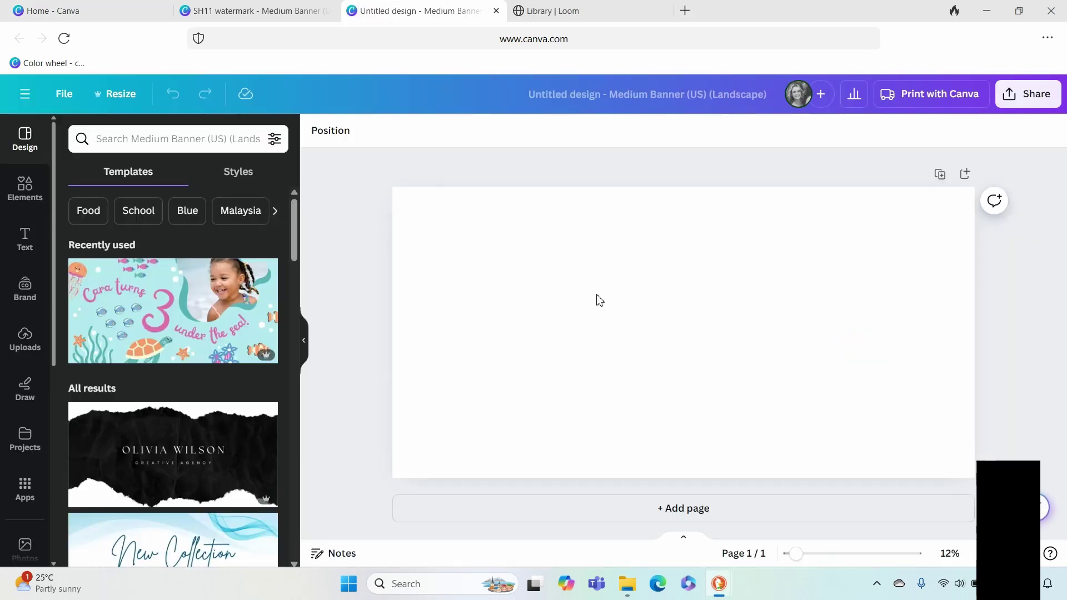
{"action": "key", "text": "ctrl+shift+Tab"}
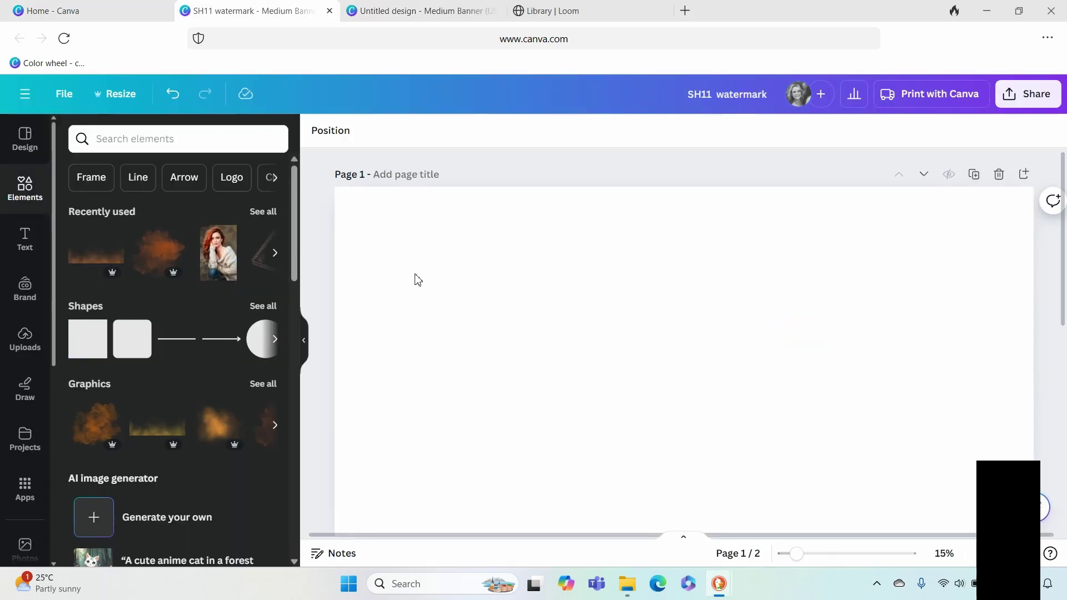
Step: Add the Claire's Photography logo from Uploads and crop its frame tight on all four sides
{"action": "left_click", "coordinate": [25, 339]}
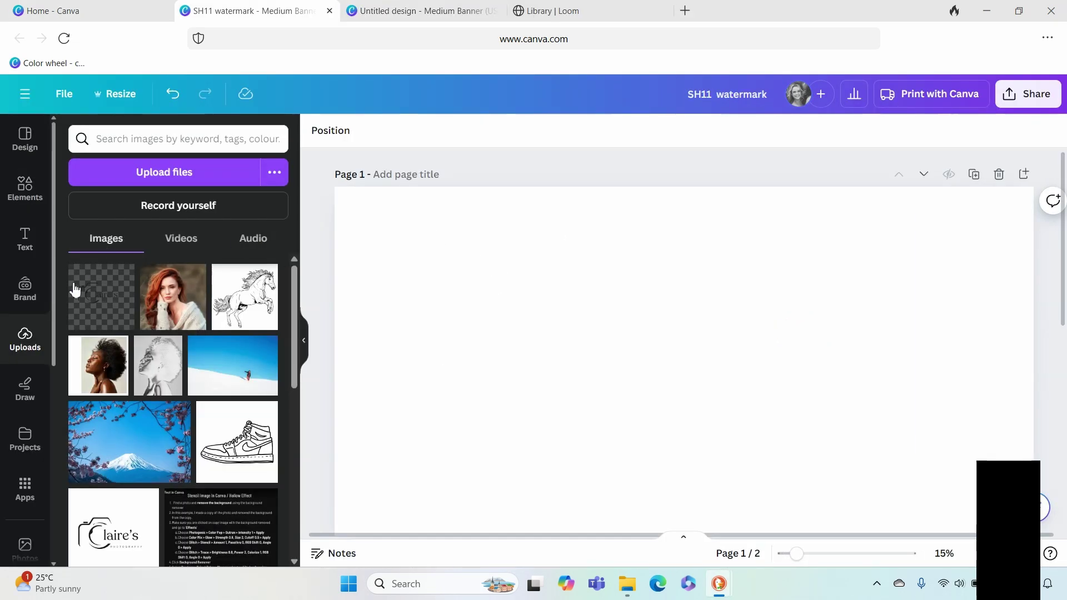
{"action": "left_click", "coordinate": [109, 309]}
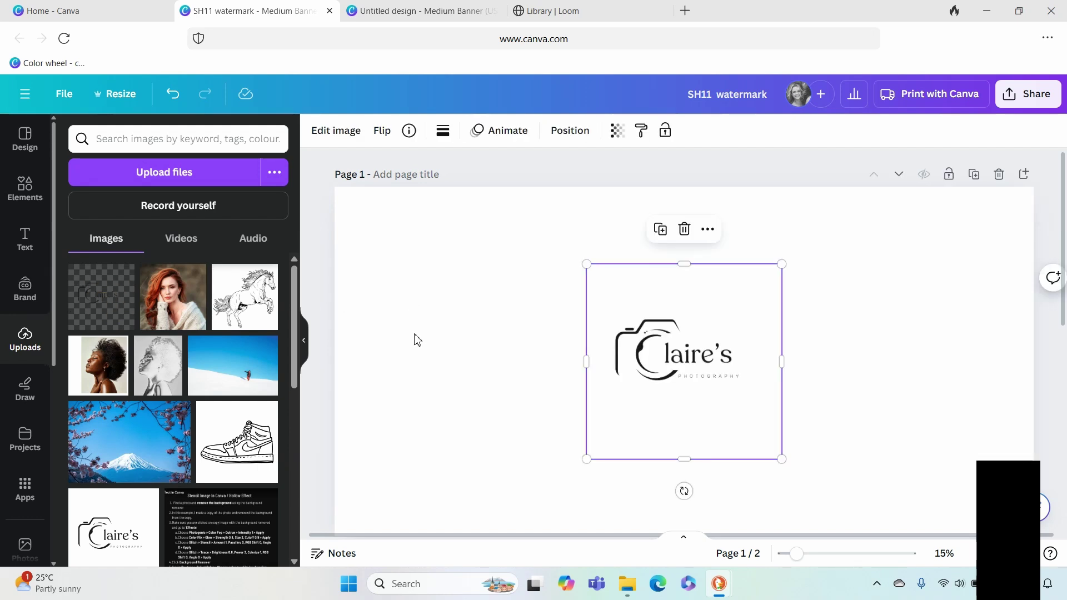
{"action": "left_click", "coordinate": [24, 194]}
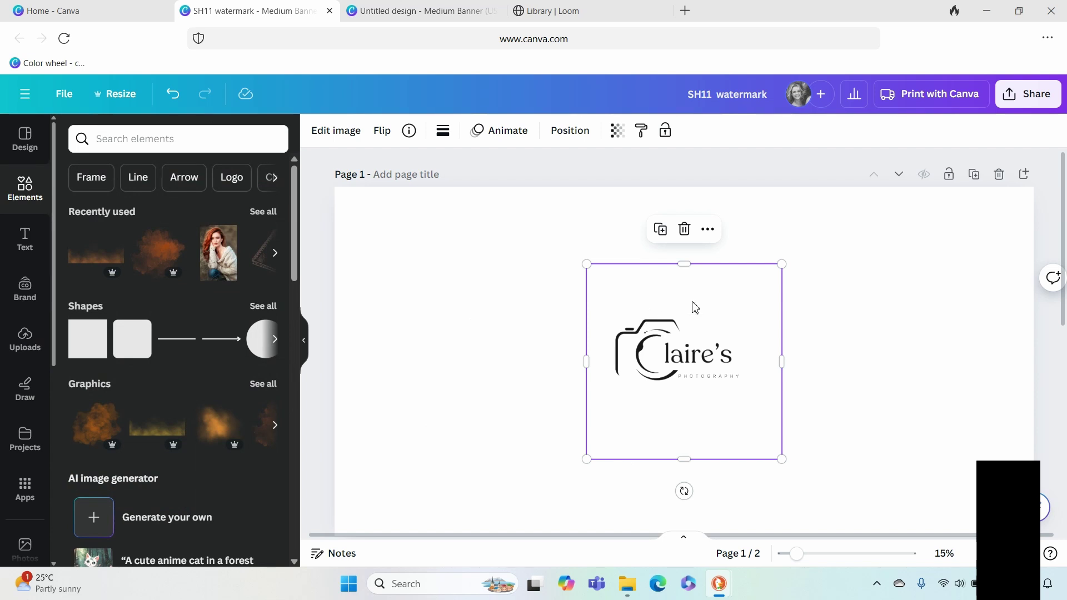
{"action": "left_click_drag", "start_coordinate": [689, 269], "coordinate": [689, 314]}
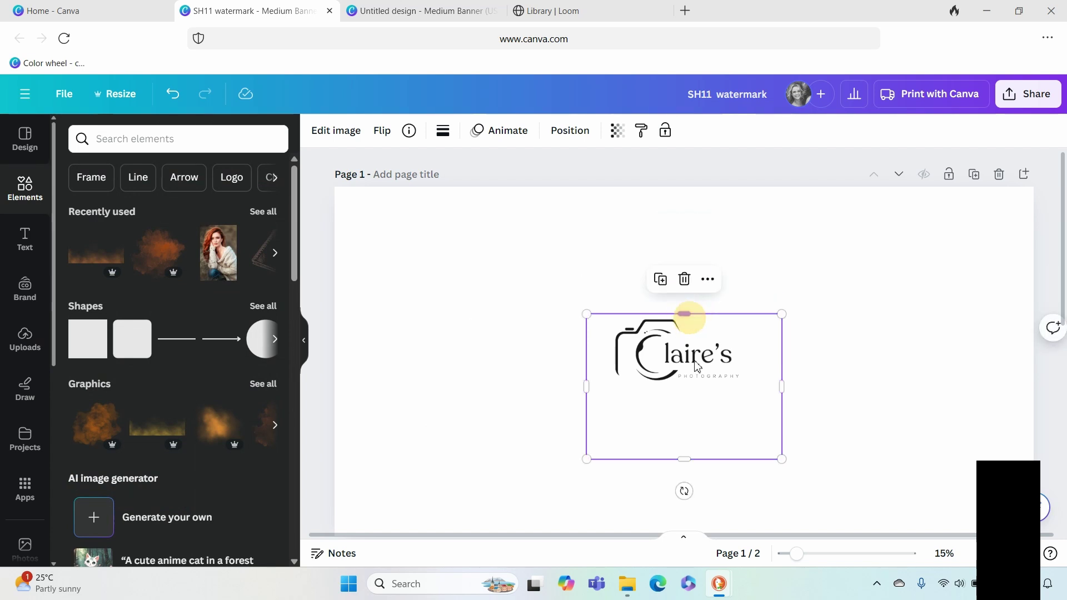
{"action": "left_click_drag", "start_coordinate": [691, 462], "coordinate": [688, 390]}
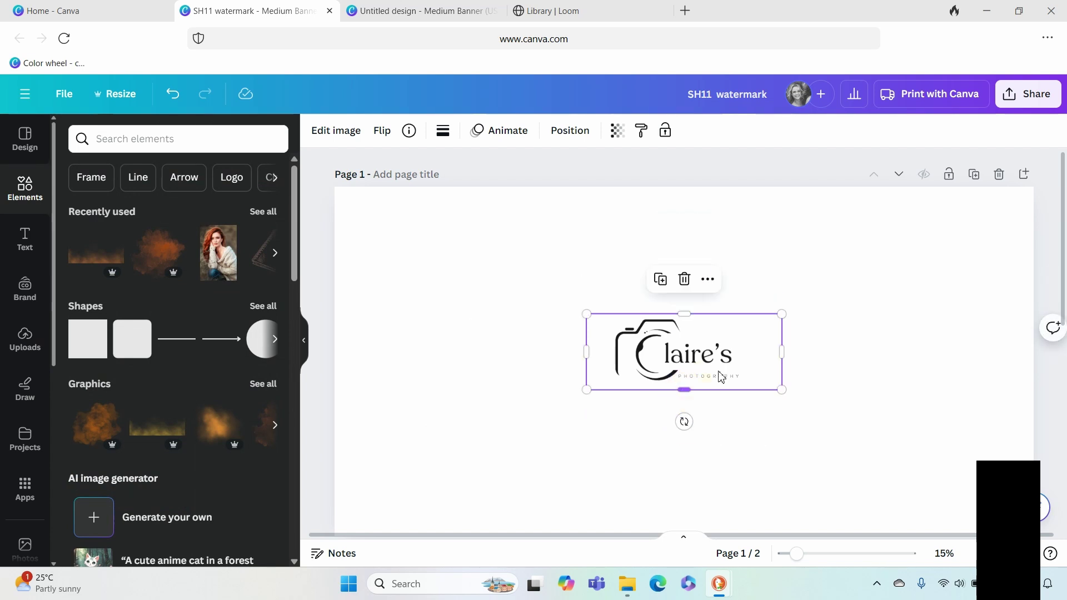
{"action": "left_click_drag", "start_coordinate": [782, 352], "coordinate": [750, 354]}
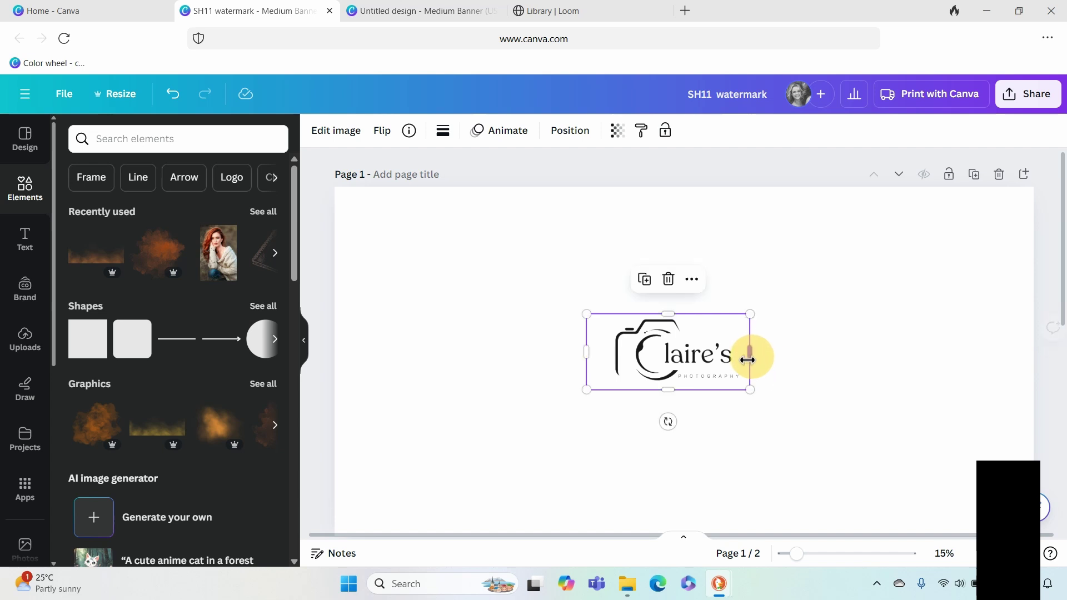
{"action": "left_click_drag", "start_coordinate": [587, 358], "coordinate": [613, 353]}
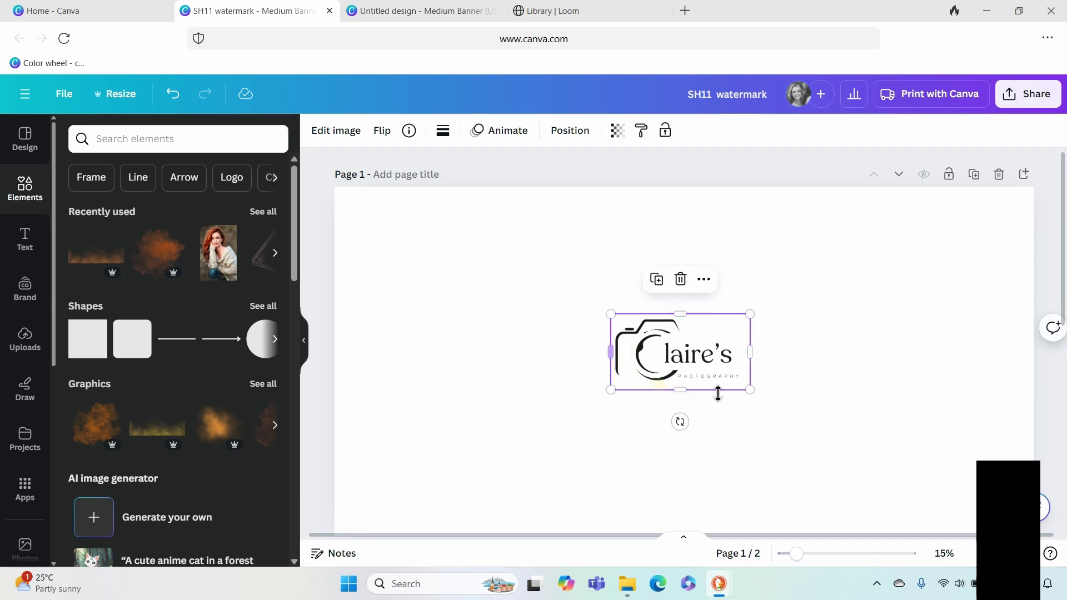
{"action": "left_click", "coordinate": [793, 372]}
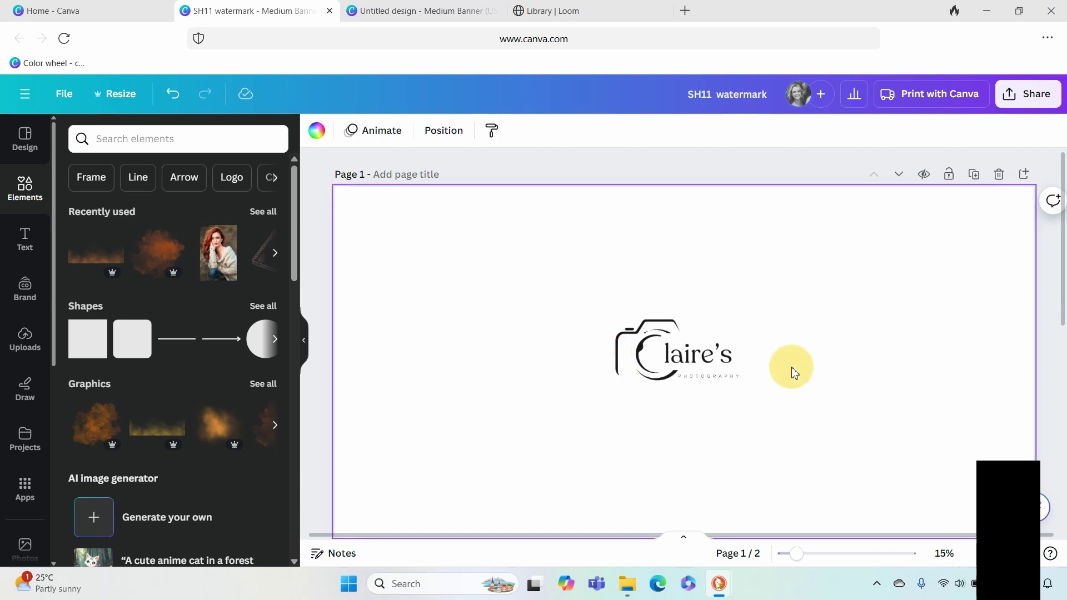
Step: Move the logo to the upper-left area of page 1
{"action": "left_click", "coordinate": [705, 362]}
{"action": "left_click_drag", "start_coordinate": [705, 363], "coordinate": [489, 269]}
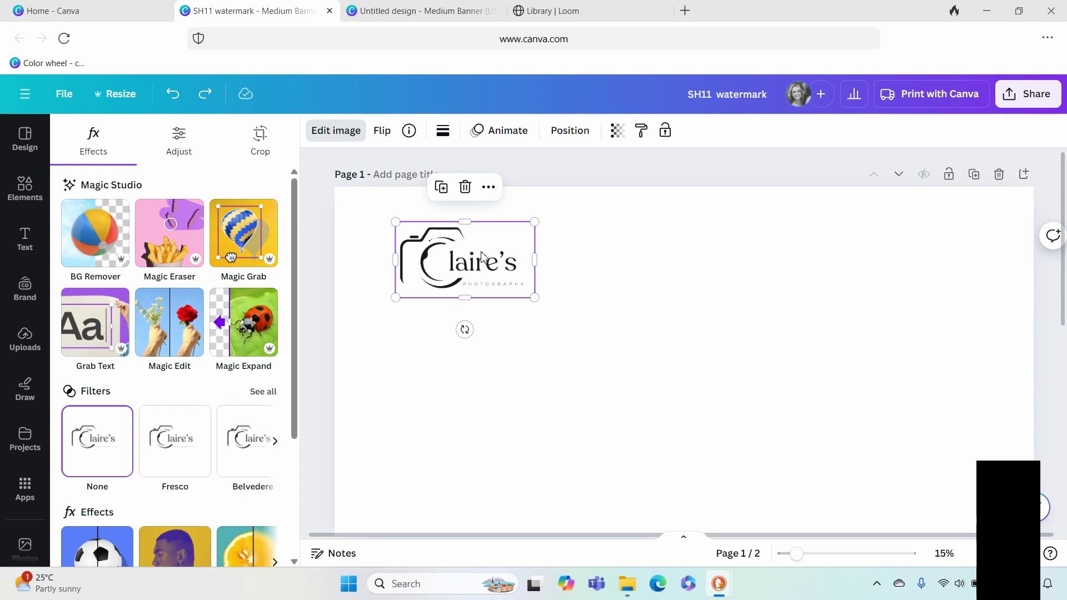
{"action": "left_click", "coordinate": [608, 295]}
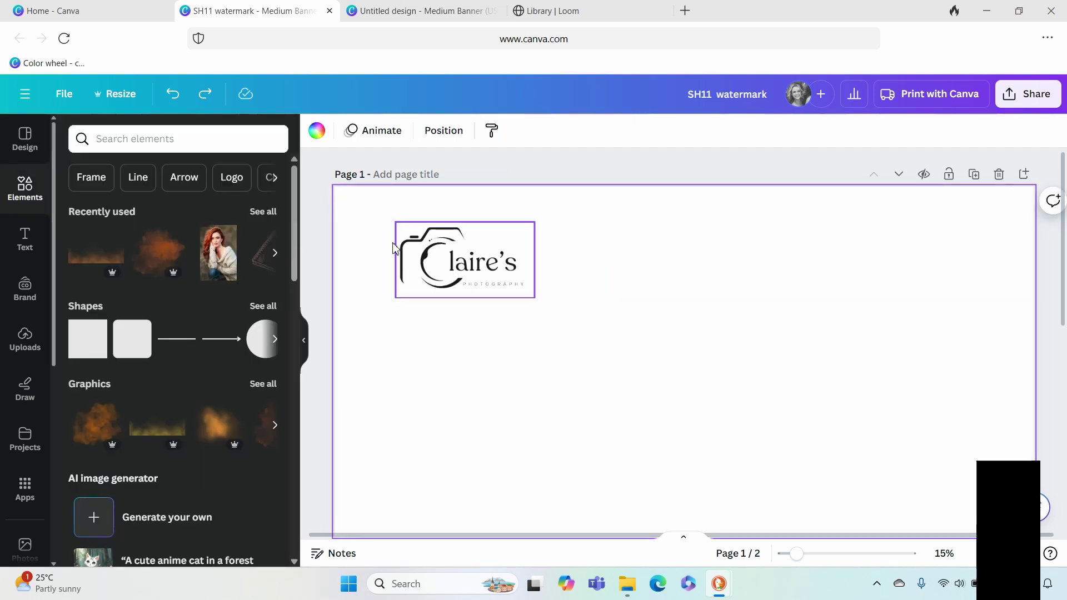
Step: Set page 1's background to the black photo colour swatch
{"action": "left_click", "coordinate": [311, 174]}
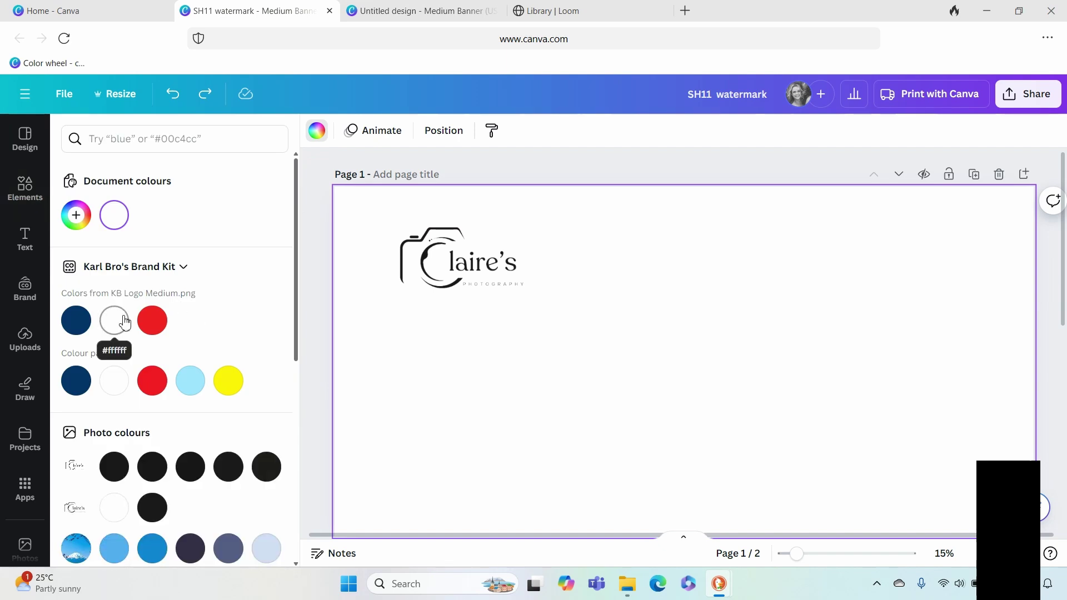
{"action": "left_click", "coordinate": [155, 477]}
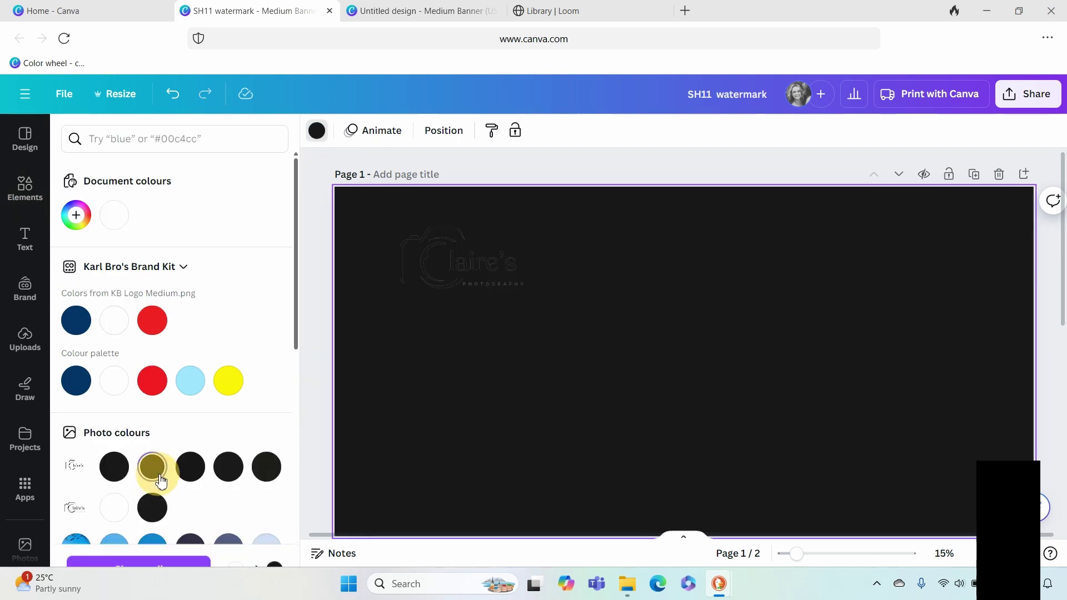
{"action": "left_click", "coordinate": [496, 251]}
Step: Apply a custom Duotone effect to the logo with white #FFFFFF shadows, turning it white
{"action": "left_click", "coordinate": [344, 131]}
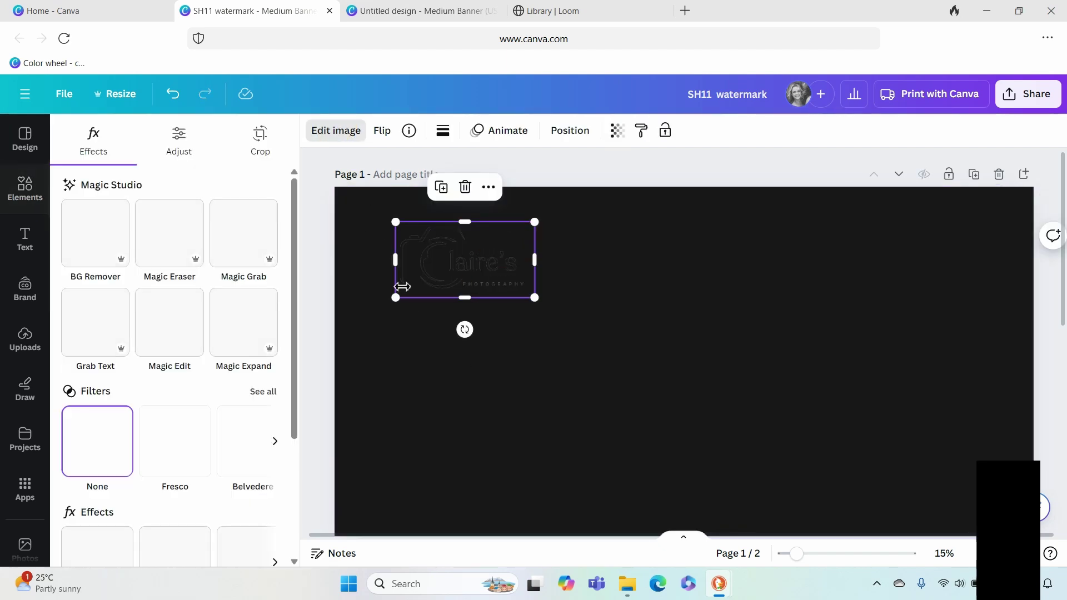
{"action": "scroll", "coordinate": [140, 391], "scroll_direction": "down", "scroll_amount": 1}
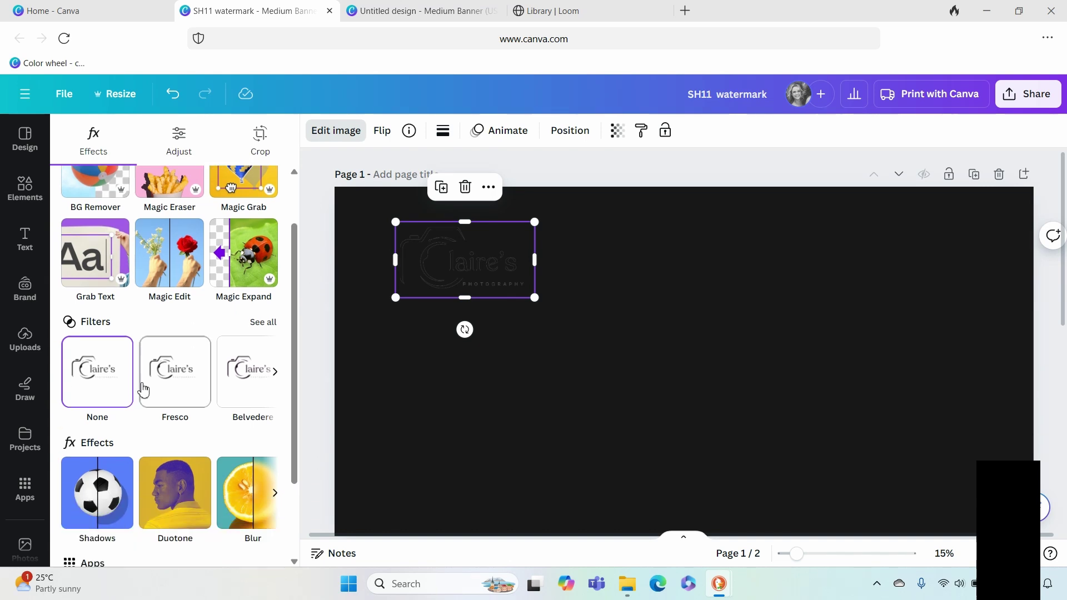
{"action": "left_click", "coordinate": [197, 512]}
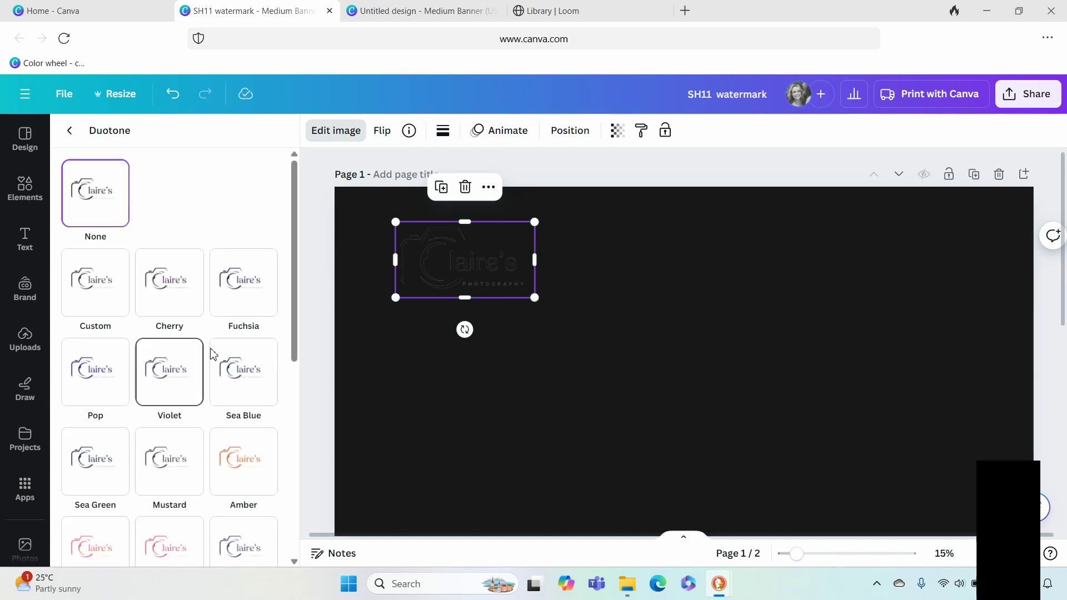
{"action": "left_click", "coordinate": [122, 314]}
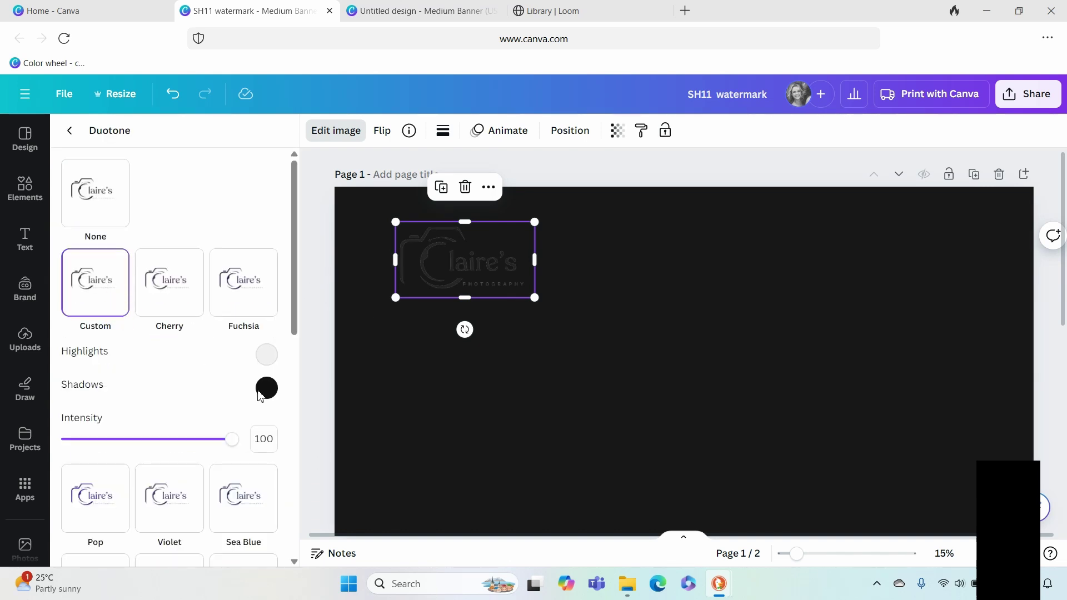
{"action": "left_click", "coordinate": [268, 356]}
{"action": "left_click", "coordinate": [300, 417]}
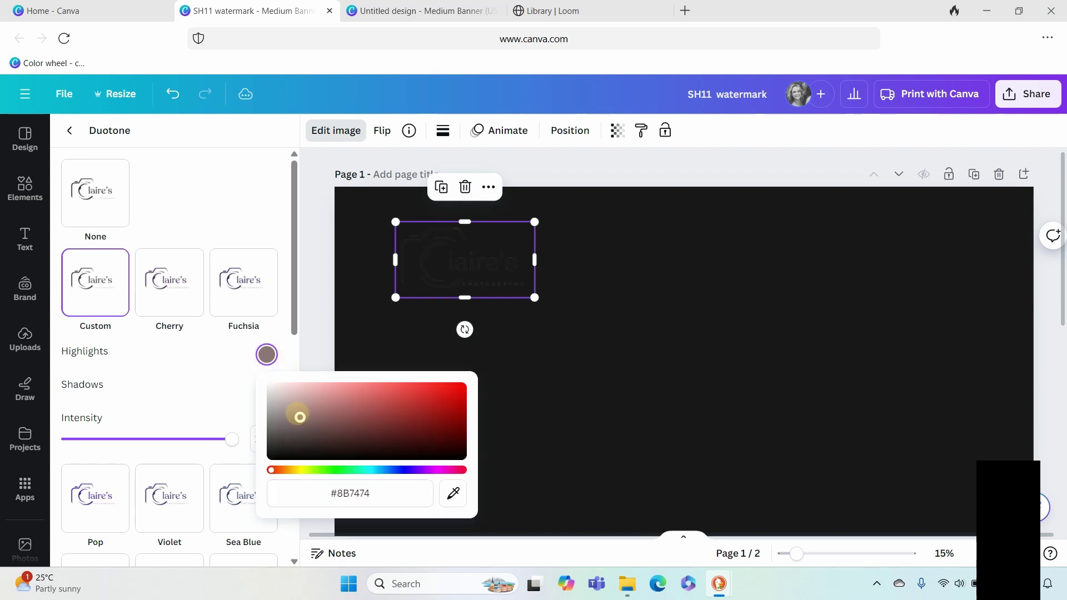
{"action": "left_click", "coordinate": [264, 399]}
{"action": "left_click", "coordinate": [267, 399]}
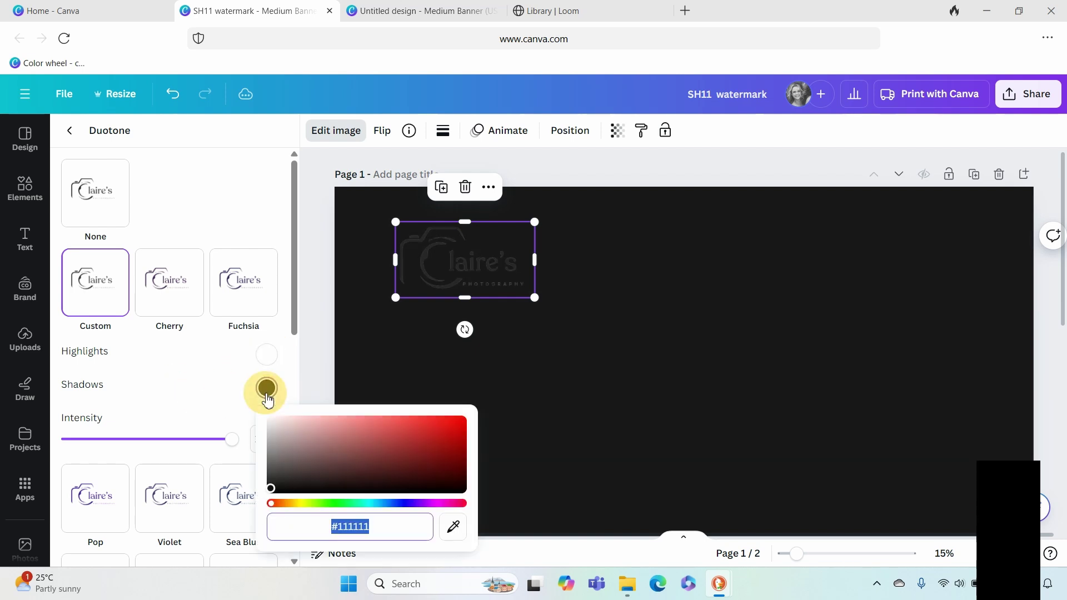
{"action": "mouse_move", "coordinate": [300, 453]}
{"action": "left_mouse_down"}
{"action": "mouse_move", "coordinate": [262, 393]}
{"action": "mouse_move", "coordinate": [222, 393]}
{"action": "mouse_move", "coordinate": [222, 378]}
{"action": "left_mouse_up"}
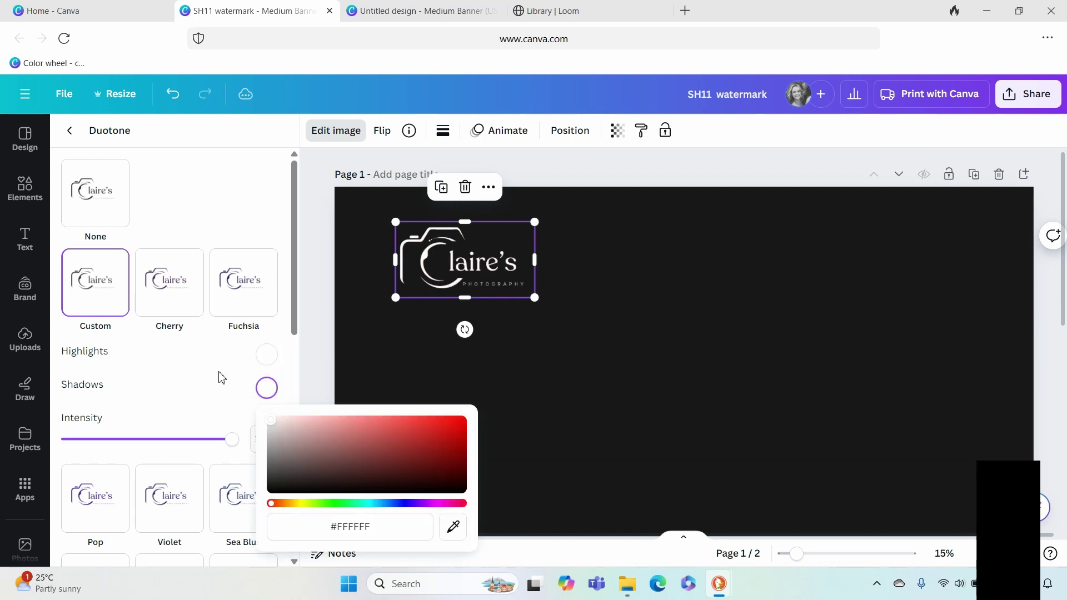
{"action": "left_click", "coordinate": [222, 378]}
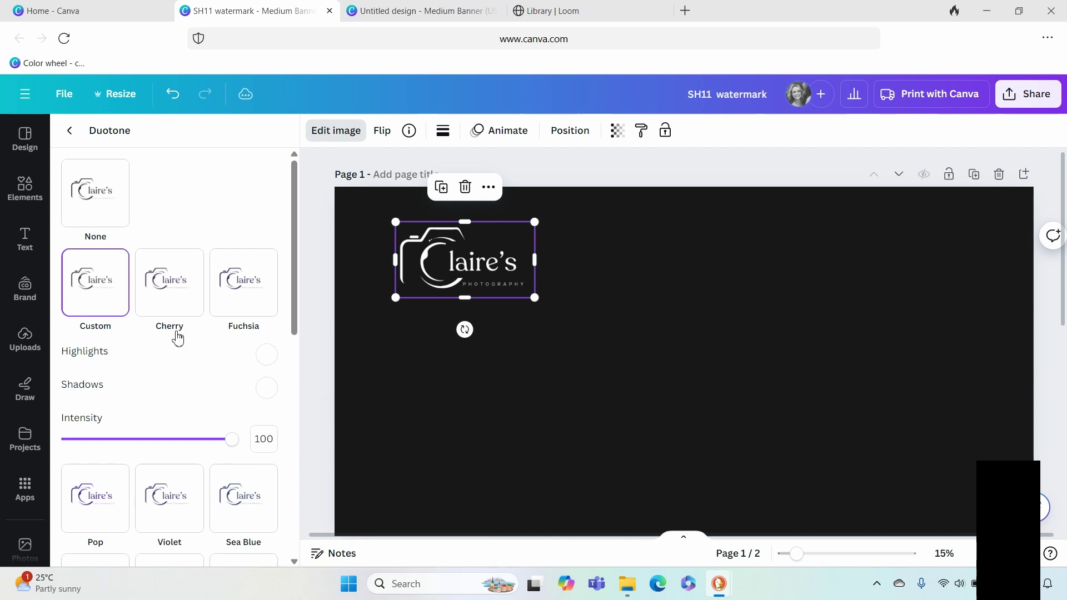
{"action": "left_click", "coordinate": [332, 132]}
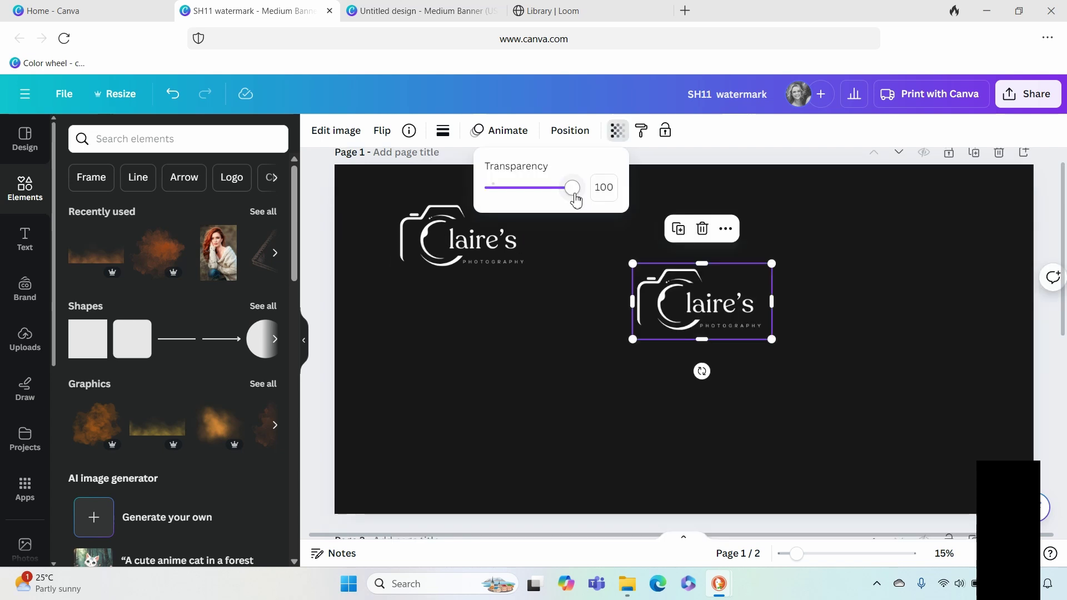
Step: Duplicate the white logo, set the copy's transparency to 22, and drag it onto page 2
{"action": "left_click_drag", "start_coordinate": [572, 192], "coordinate": [518, 203]}
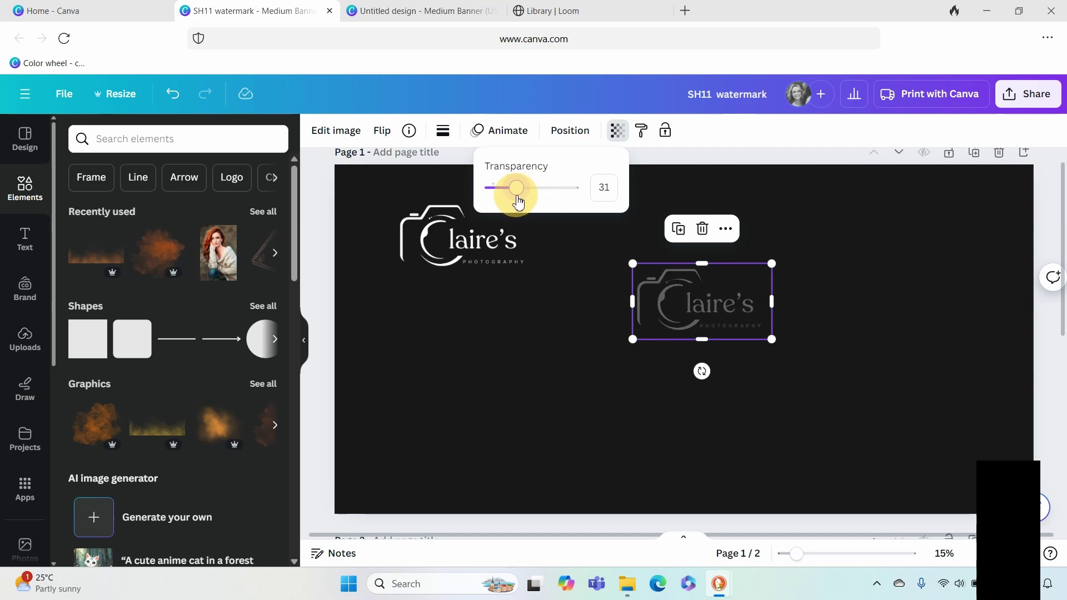
{"action": "left_click_drag", "start_coordinate": [517, 202], "coordinate": [512, 203]}
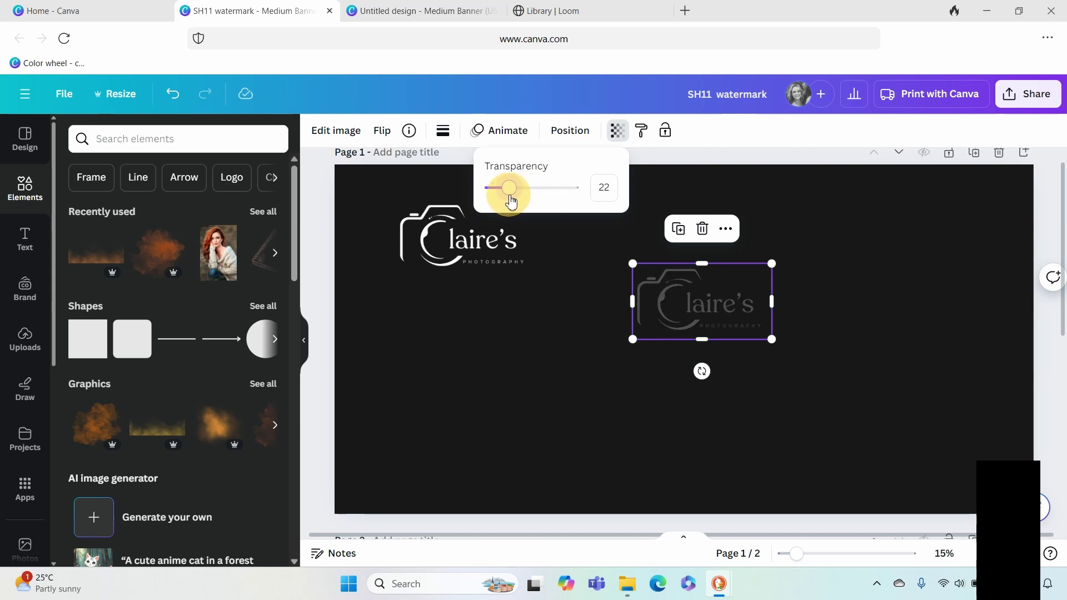
{"action": "scroll", "coordinate": [766, 279], "scroll_direction": "down", "scroll_amount": 2}
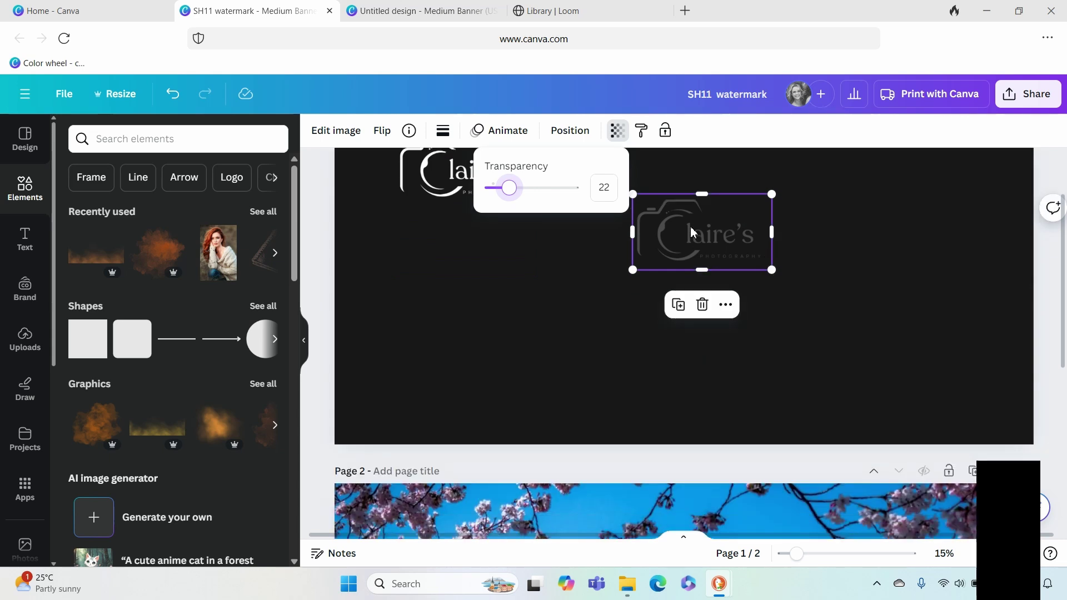
{"action": "left_click_drag", "start_coordinate": [694, 233], "coordinate": [475, 522]}
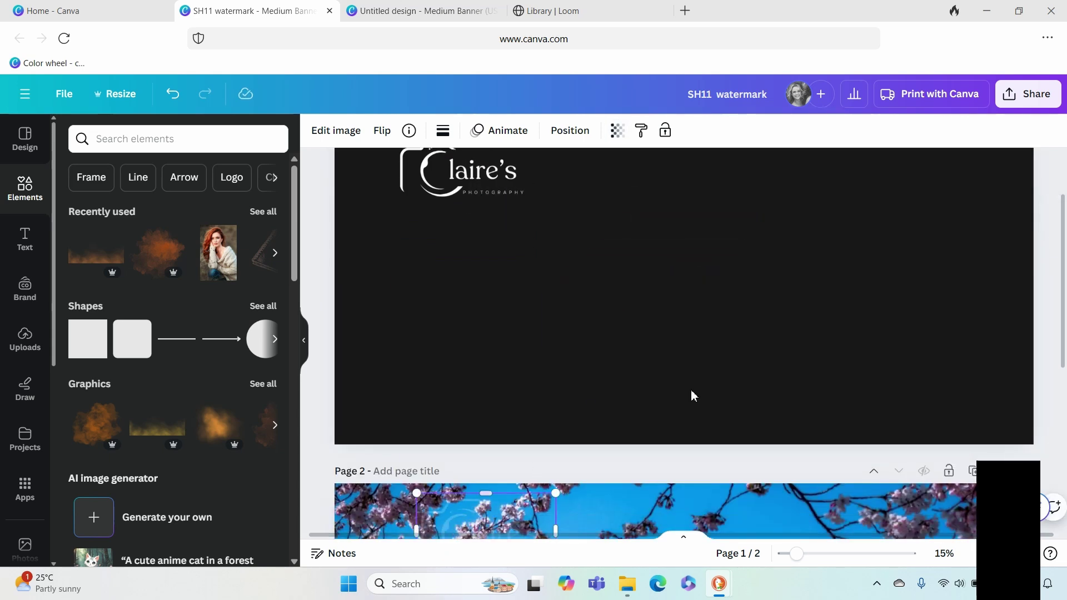
Step: Enlarge the faded logo on page 2's Mount Fuji photo and move it slightly lower
{"action": "scroll", "coordinate": [1062, 227], "scroll_direction": "down", "scroll_amount": 5}
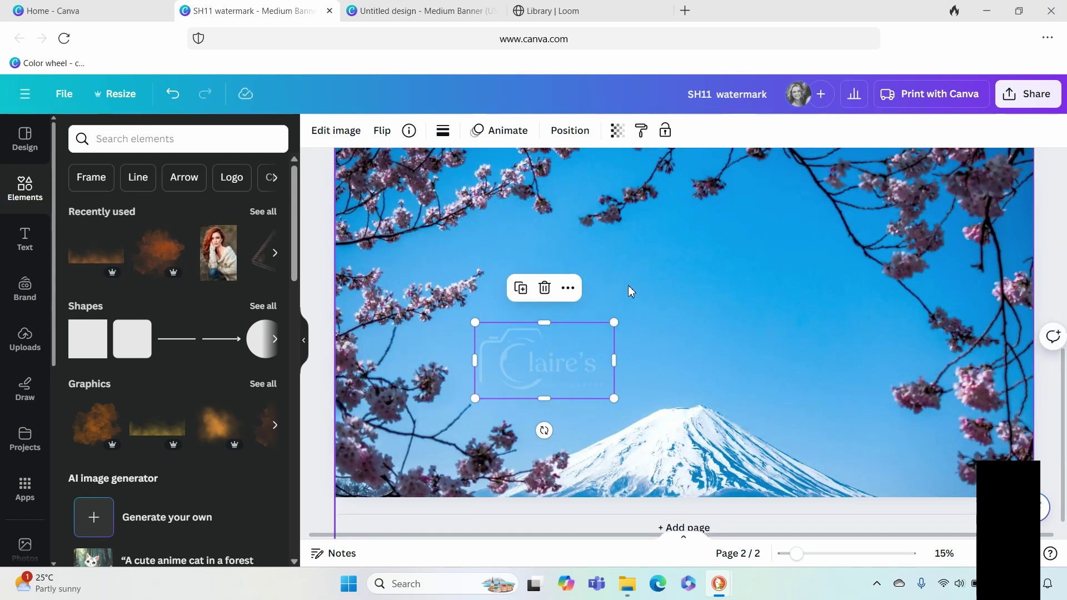
{"action": "left_click_drag", "start_coordinate": [615, 324], "coordinate": [878, 240]}
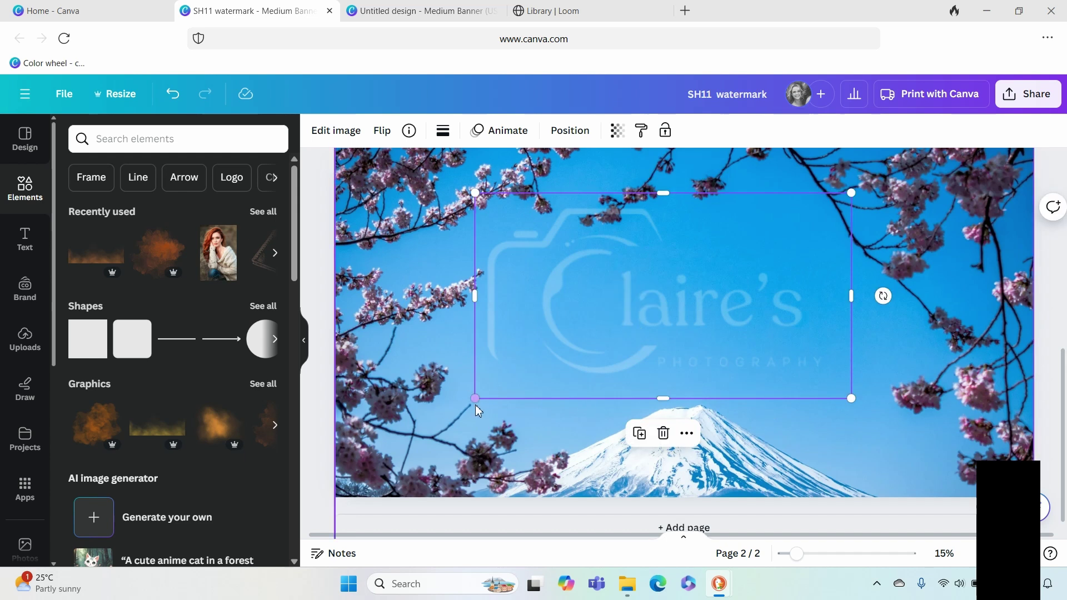
{"action": "left_click_drag", "start_coordinate": [476, 401], "coordinate": [496, 389]}
{"action": "left_click_drag", "start_coordinate": [704, 324], "coordinate": [703, 356]}
{"action": "left_click", "coordinate": [706, 354]}
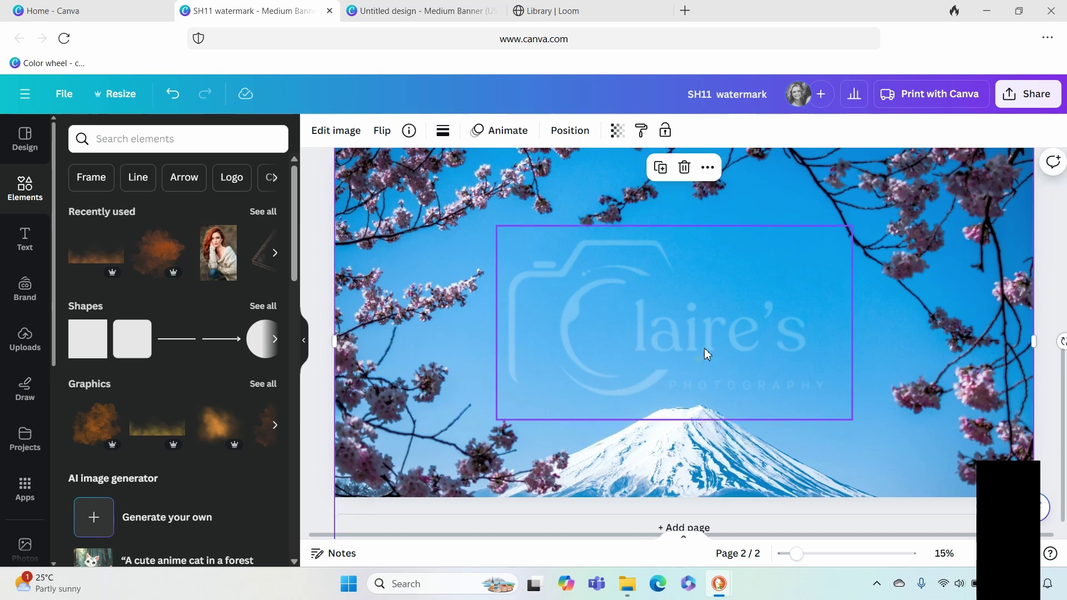
{"action": "left_click", "coordinate": [643, 328]}
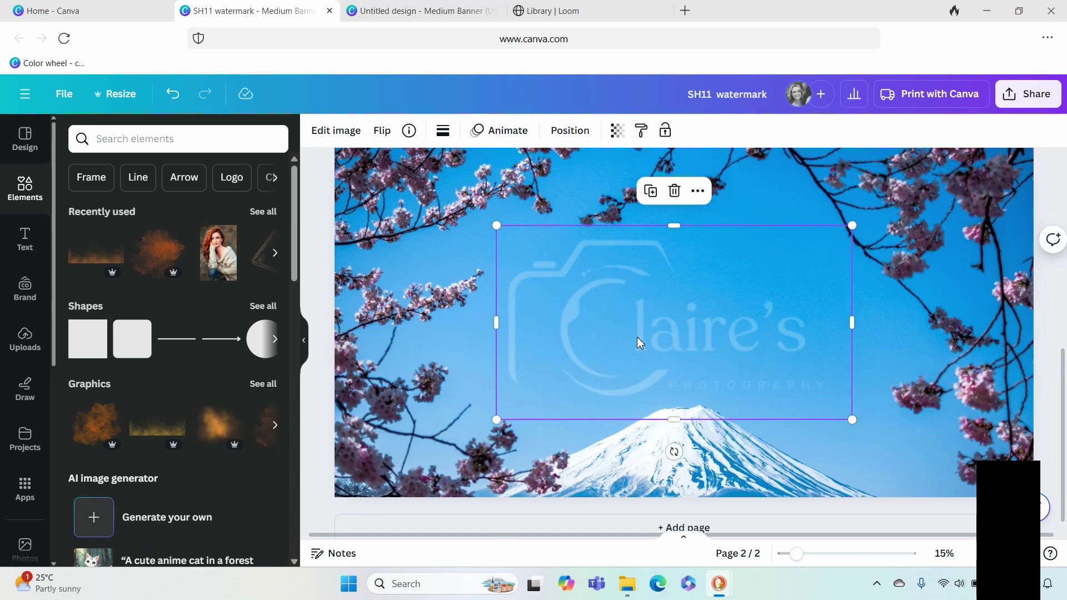
Step: Raise the page 2 watermark's transparency to 40, undoing an accidental move so it stays centred
{"action": "left_click", "coordinate": [618, 132]}
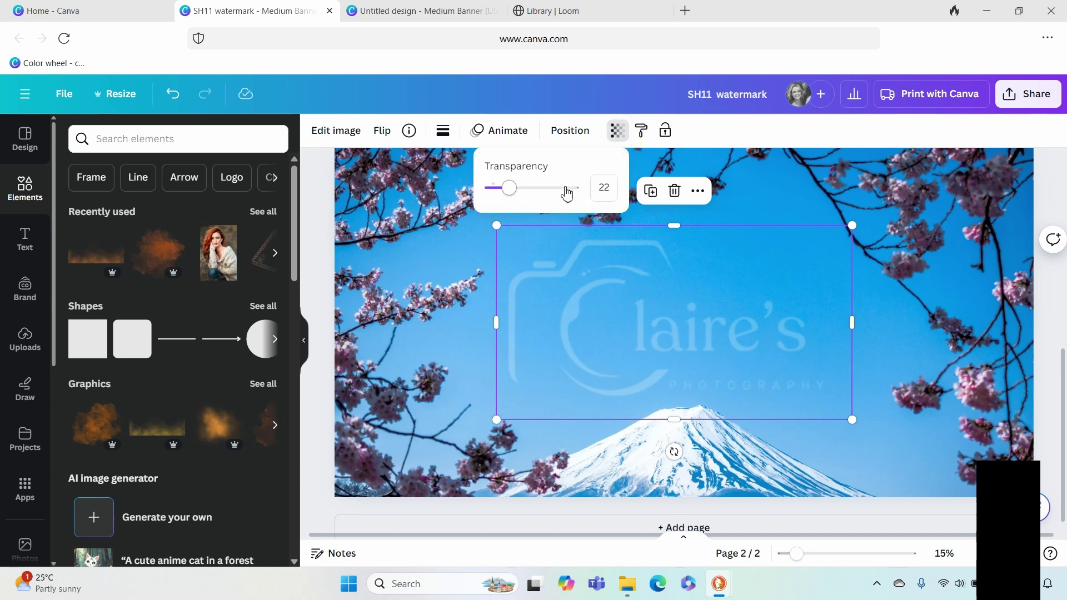
{"action": "left_click_drag", "start_coordinate": [510, 189], "coordinate": [526, 195]}
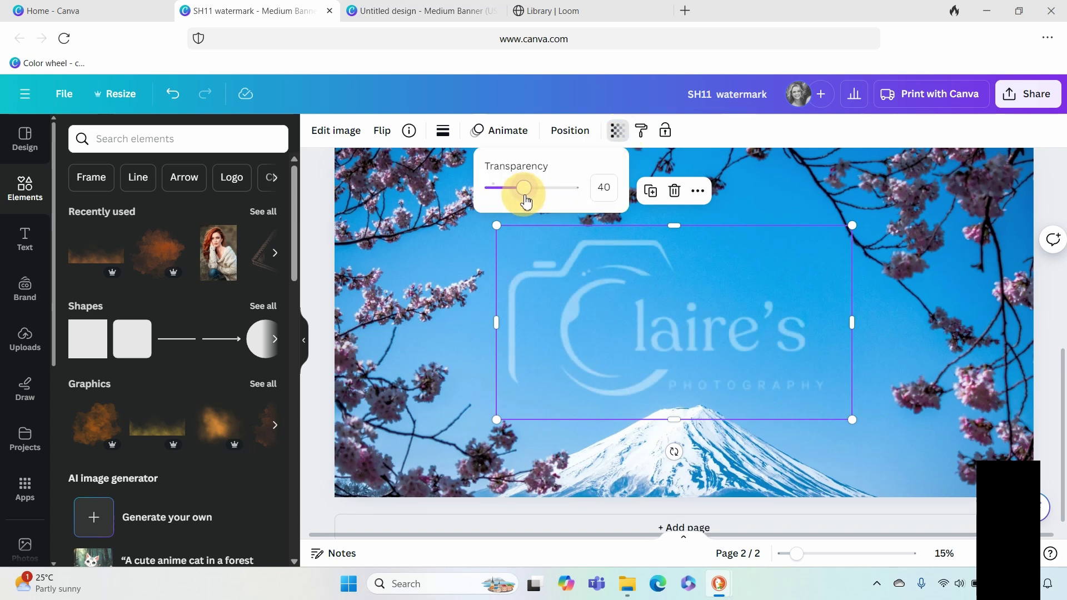
{"action": "left_click_drag", "start_coordinate": [533, 310], "coordinate": [592, 338]}
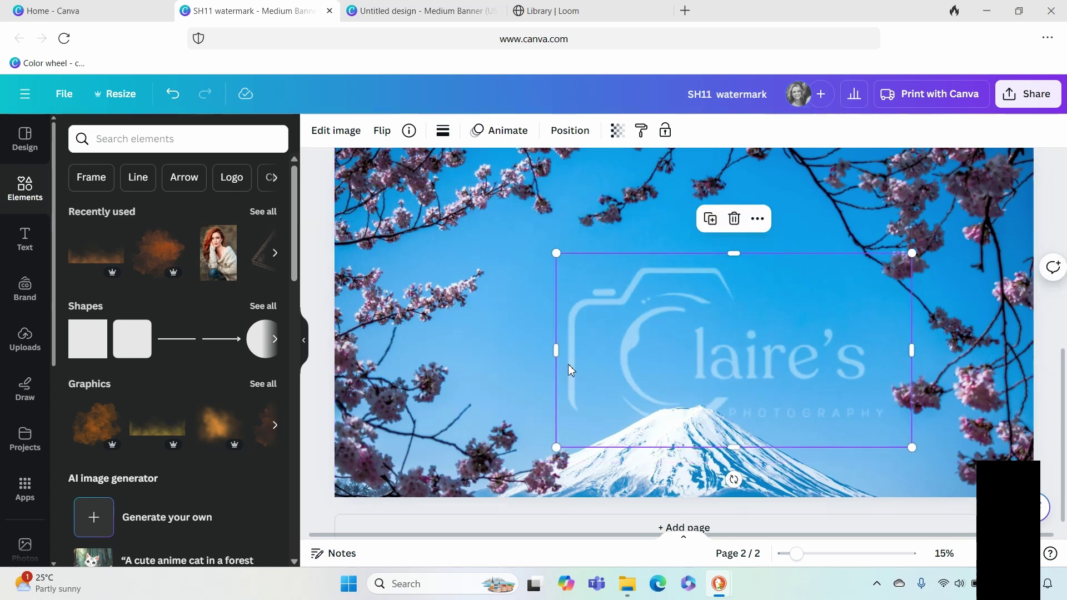
{"action": "key", "text": "ctrl+z"}
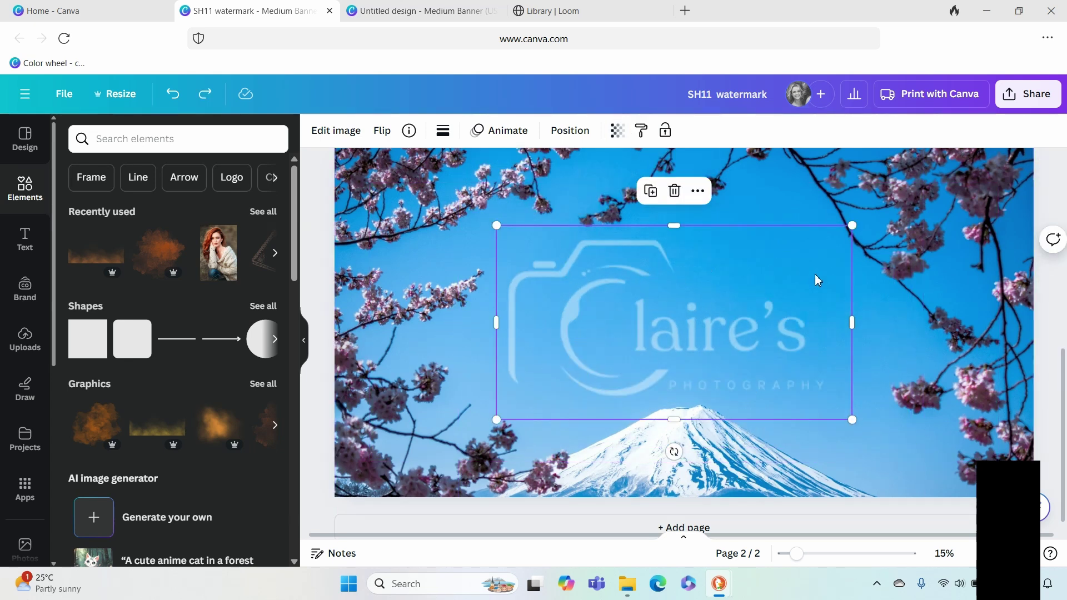
{"action": "left_click", "coordinate": [917, 312]}
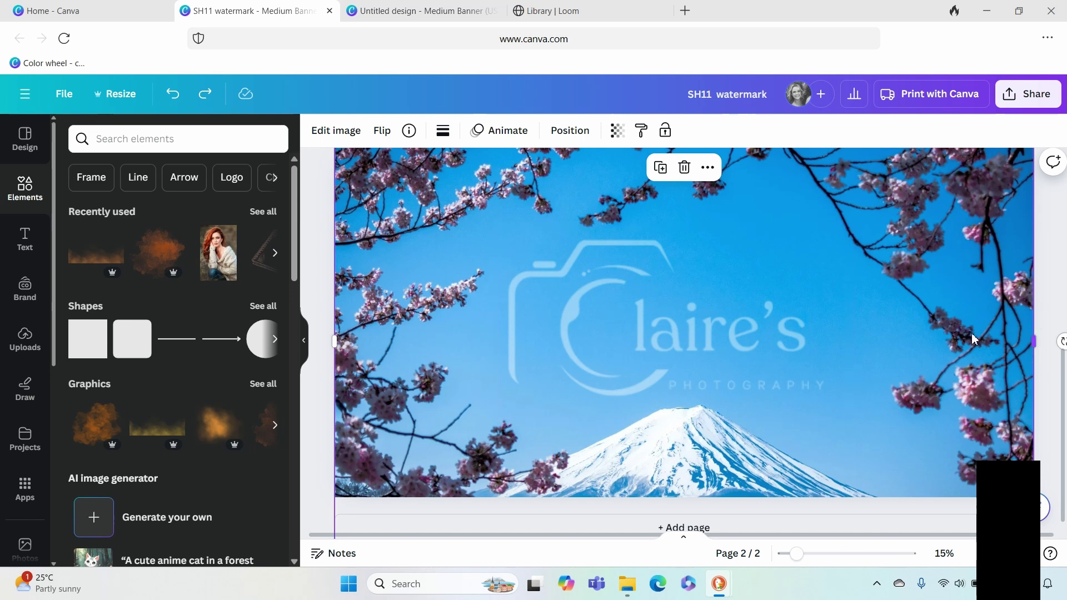
{"action": "left_click", "coordinate": [951, 333]}
{"action": "scroll", "coordinate": [972, 334], "scroll_direction": "down", "scroll_amount": 1}
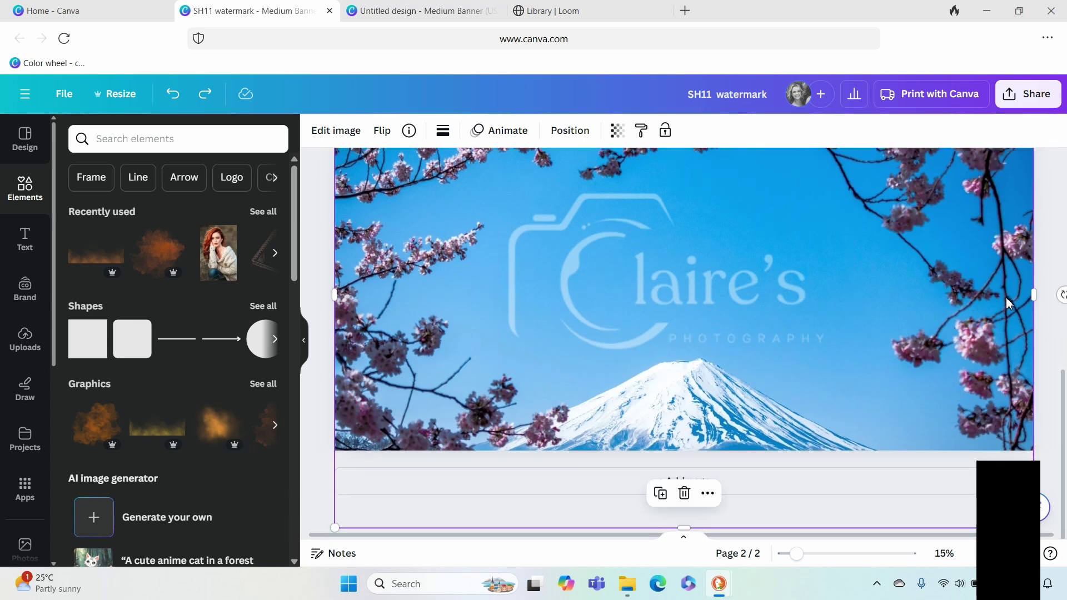
{"action": "scroll", "coordinate": [889, 361], "scroll_direction": "up", "scroll_amount": 2}
{"action": "left_click", "coordinate": [821, 357]}
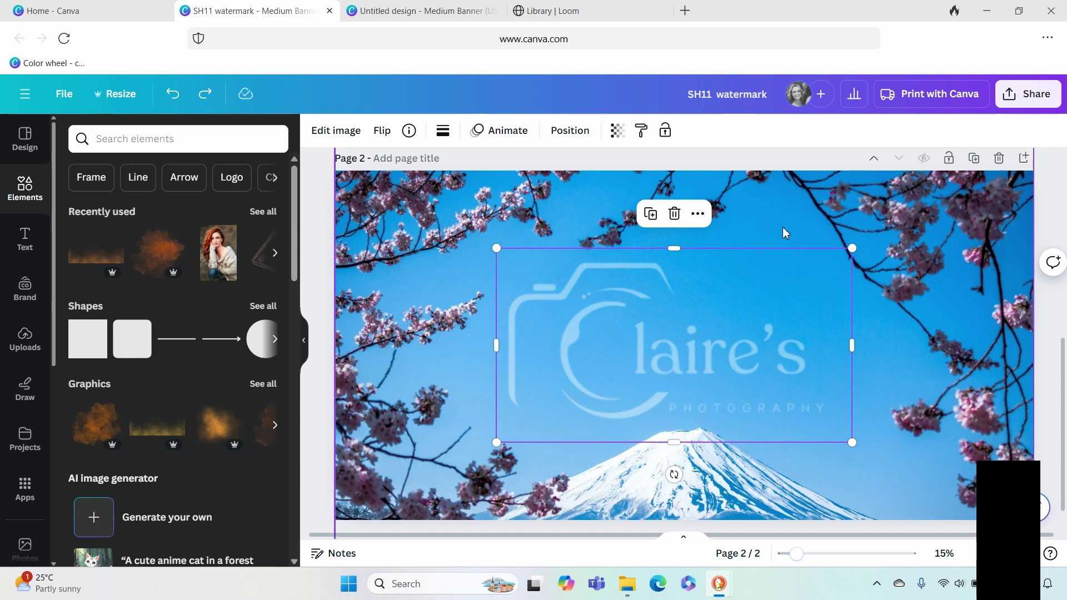
Step: Duplicate page 2 as page 3 and shrink its watermark into the upper-left corner
{"action": "left_click", "coordinate": [974, 160]}
{"action": "left_click", "coordinate": [682, 341]}
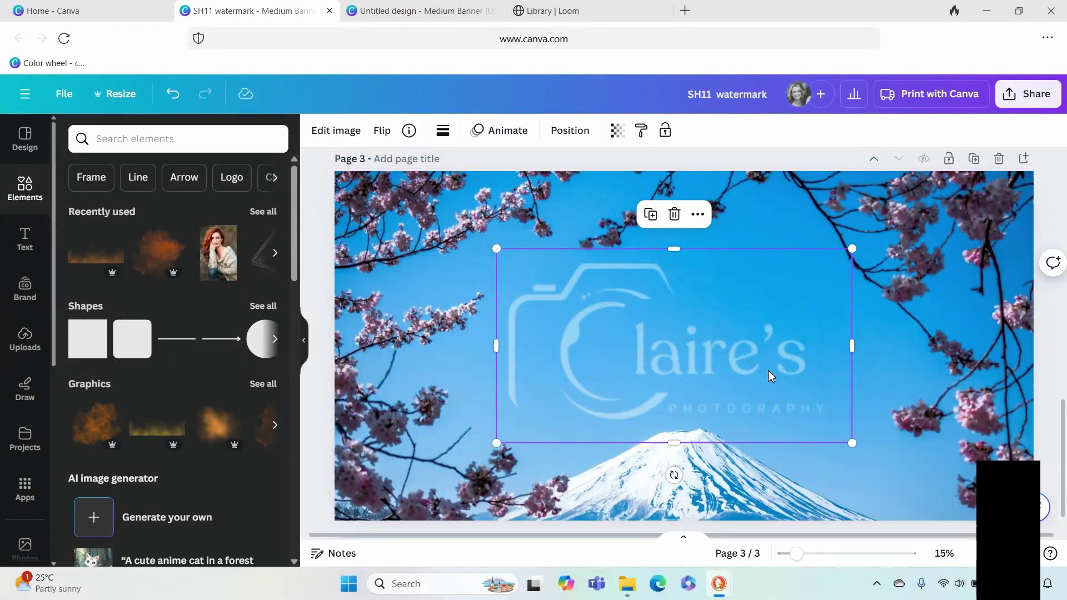
{"action": "left_click_drag", "start_coordinate": [769, 374], "coordinate": [608, 291]}
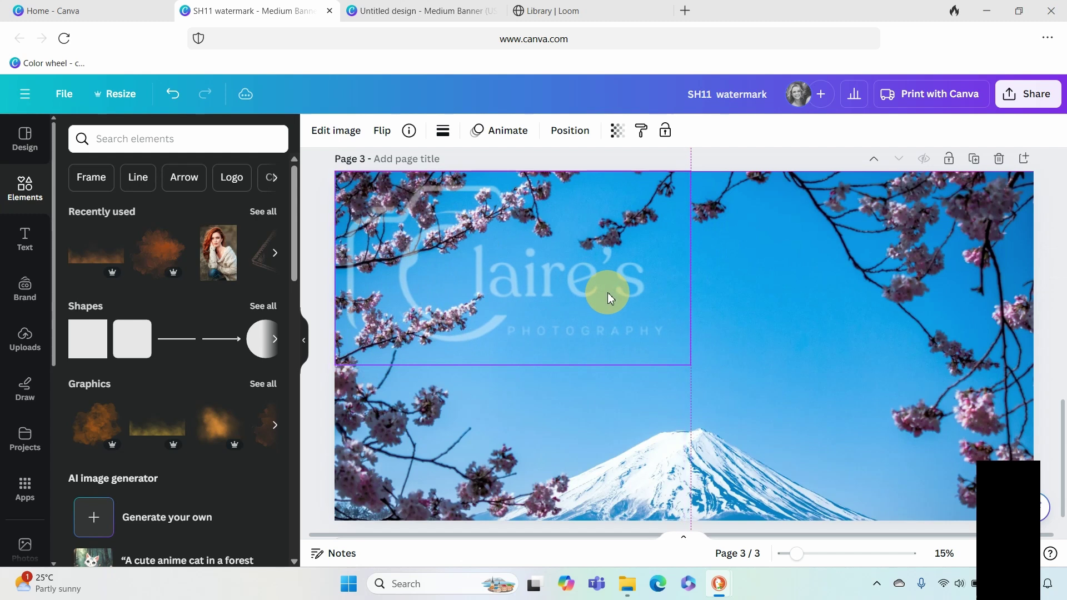
{"action": "left_click_drag", "start_coordinate": [689, 366], "coordinate": [572, 289]}
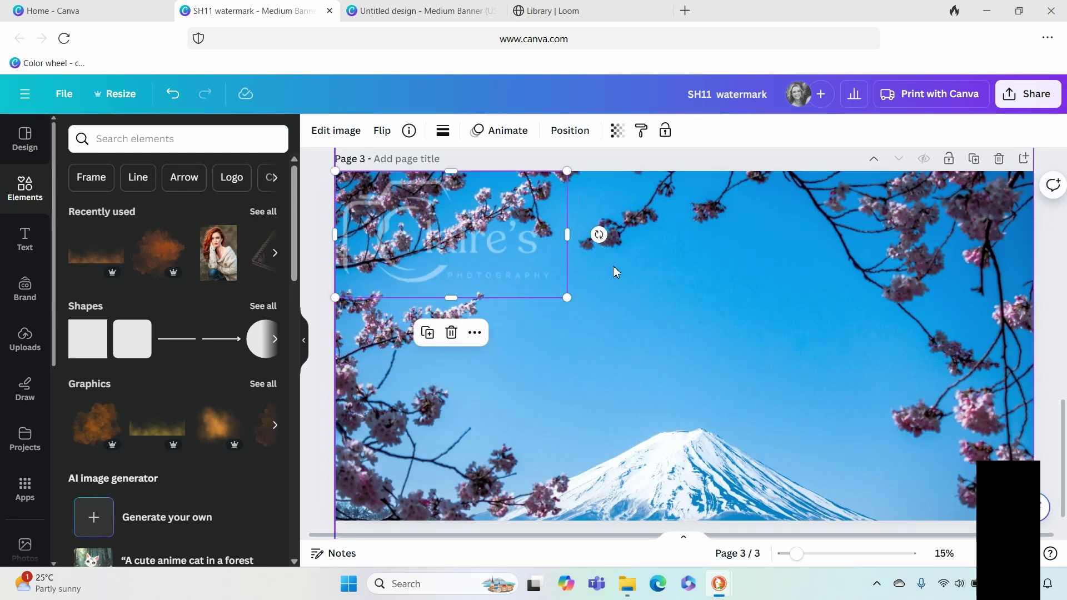
Step: Make two more watermark copies stacked down the left edge and select all three
{"action": "left_click", "coordinate": [428, 332]}
{"action": "left_click_drag", "start_coordinate": [454, 242], "coordinate": [460, 349]}
{"action": "key", "text": "ctrl+d"}
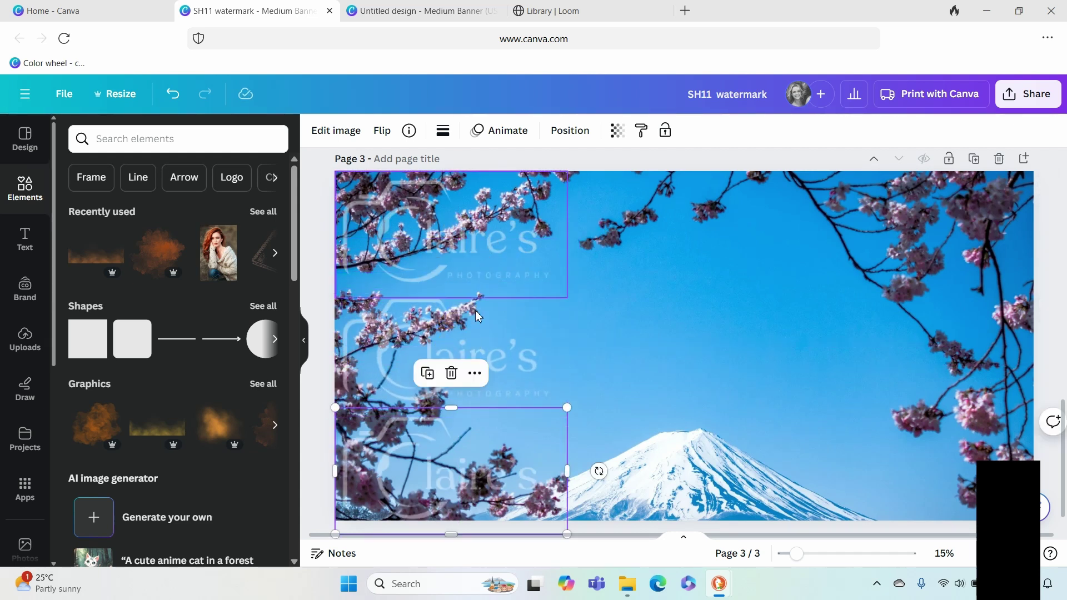
{"action": "left_click", "coordinate": [489, 255], "text": "shift"}
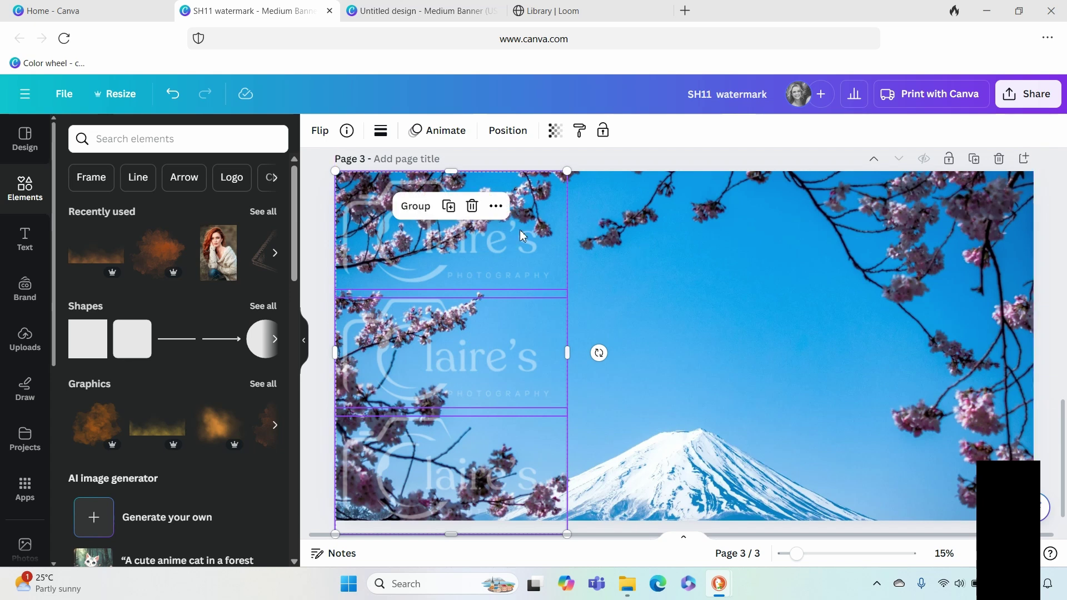
Step: Group the left watermark column, copy it to the centre, and move its bottom logo to the top
{"action": "left_click", "coordinate": [415, 210]}
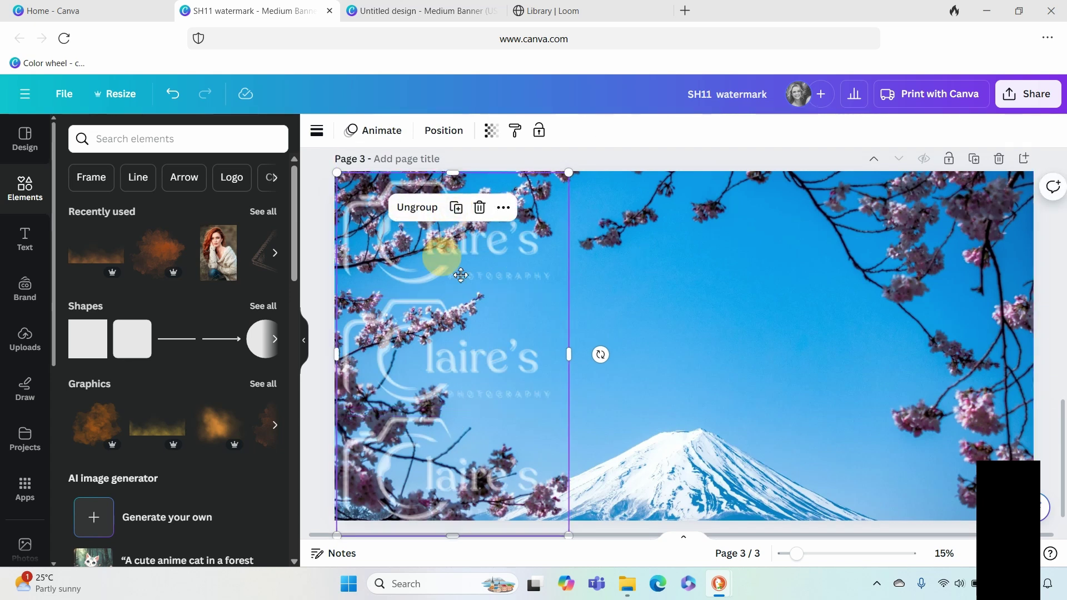
{"action": "left_click_drag", "start_coordinate": [461, 274], "coordinate": [651, 312]}
{"action": "left_click", "coordinate": [639, 203]}
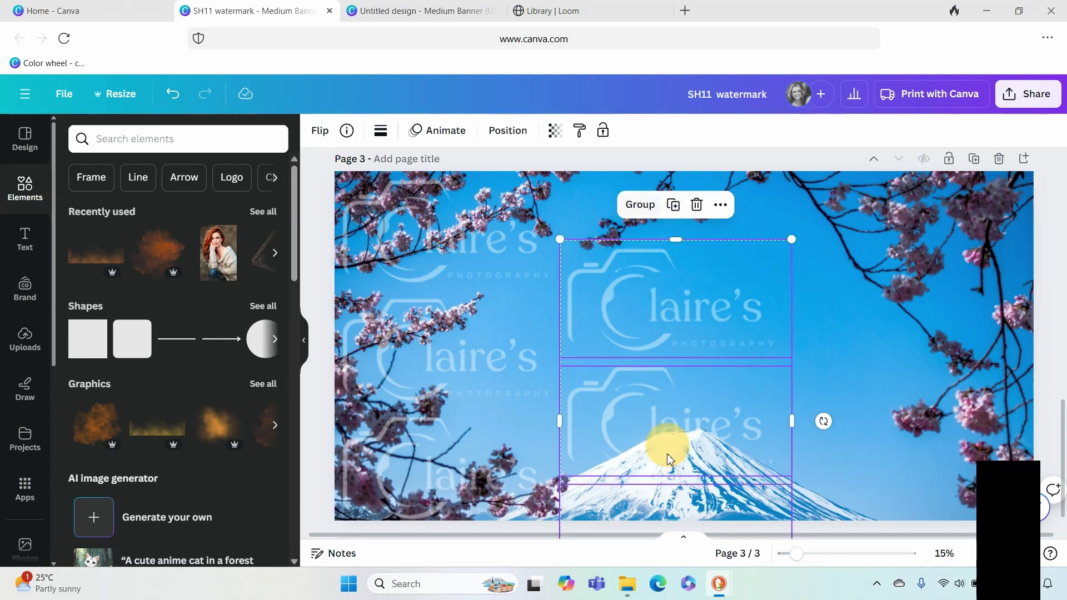
{"action": "left_click", "coordinate": [738, 506]}
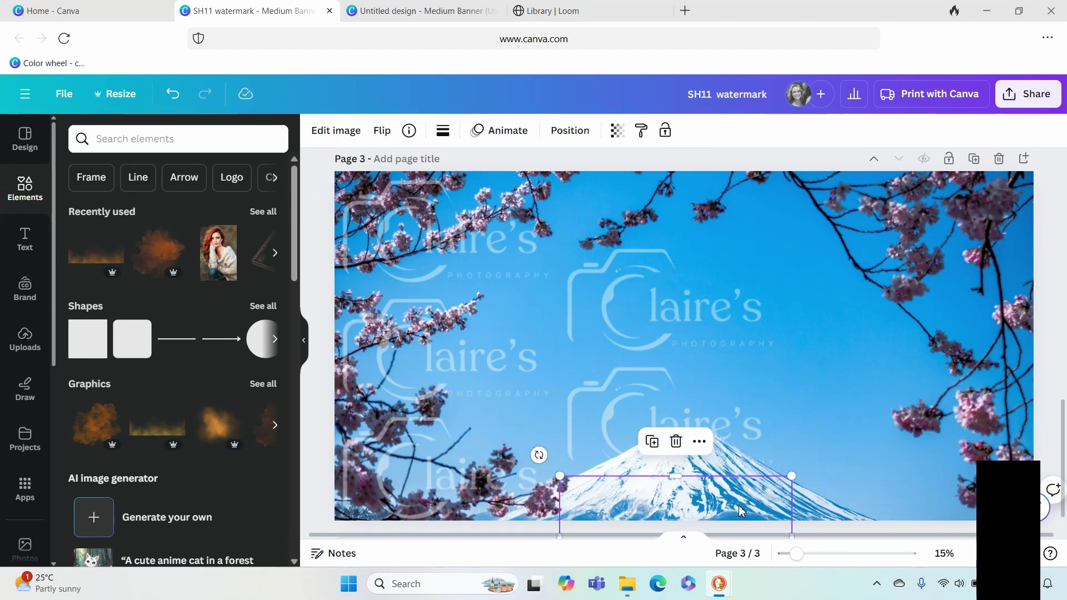
{"action": "left_click_drag", "start_coordinate": [739, 505], "coordinate": [729, 228]}
{"action": "left_click", "coordinate": [721, 228]}
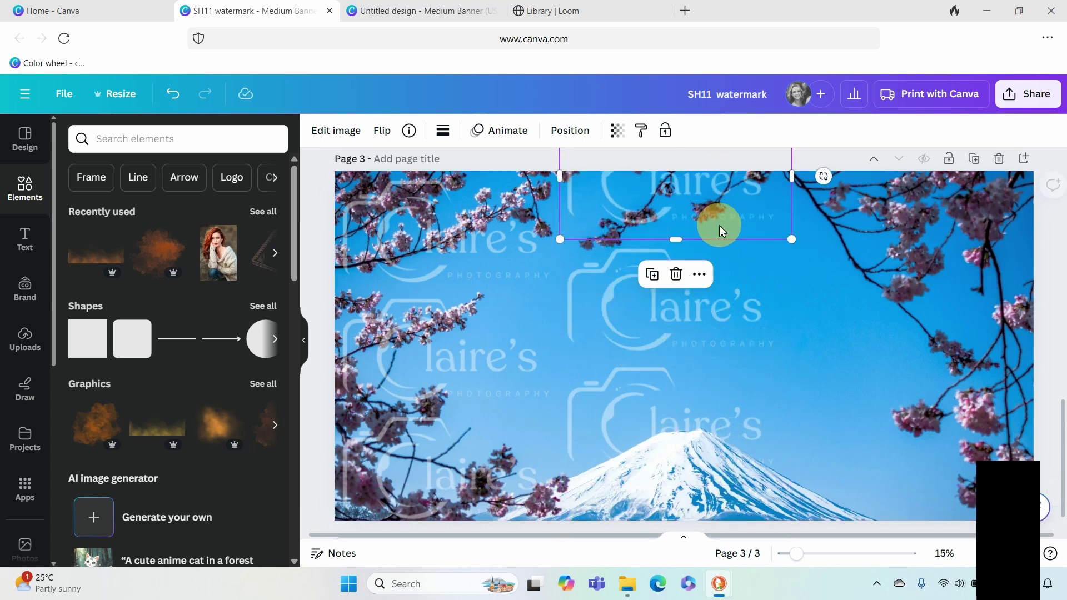
Step: Copy the left watermark column to the right edge of page 3
{"action": "left_click", "coordinate": [472, 238]}
{"action": "left_click", "coordinate": [538, 362]}
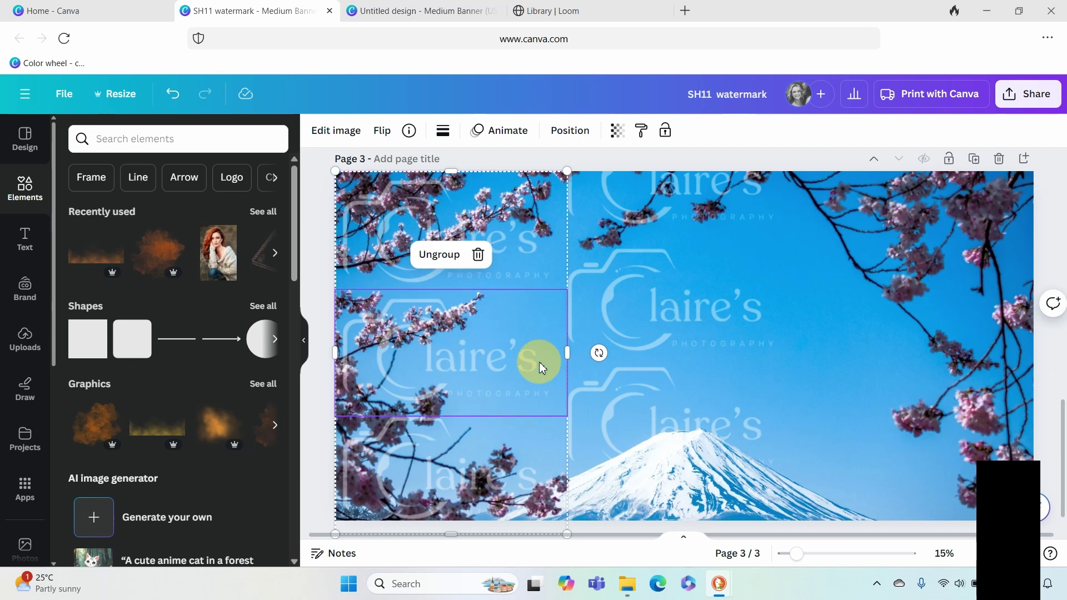
{"action": "left_click", "coordinate": [522, 469]}
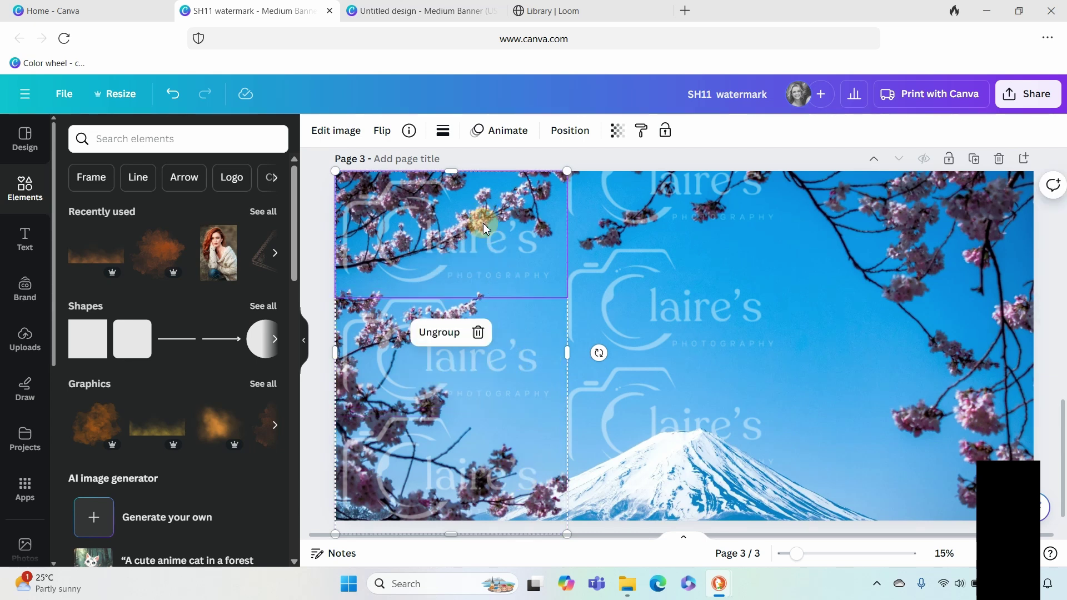
{"action": "left_click", "coordinate": [471, 268]}
{"action": "left_click_drag", "start_coordinate": [505, 271], "coordinate": [918, 269]}
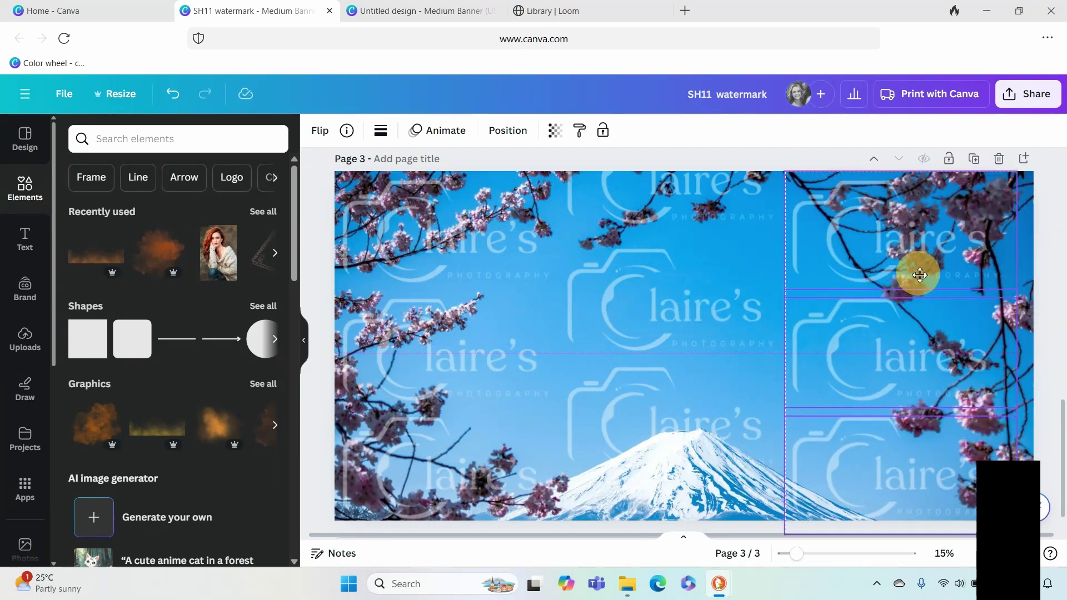
{"action": "left_click", "coordinate": [981, 252]}
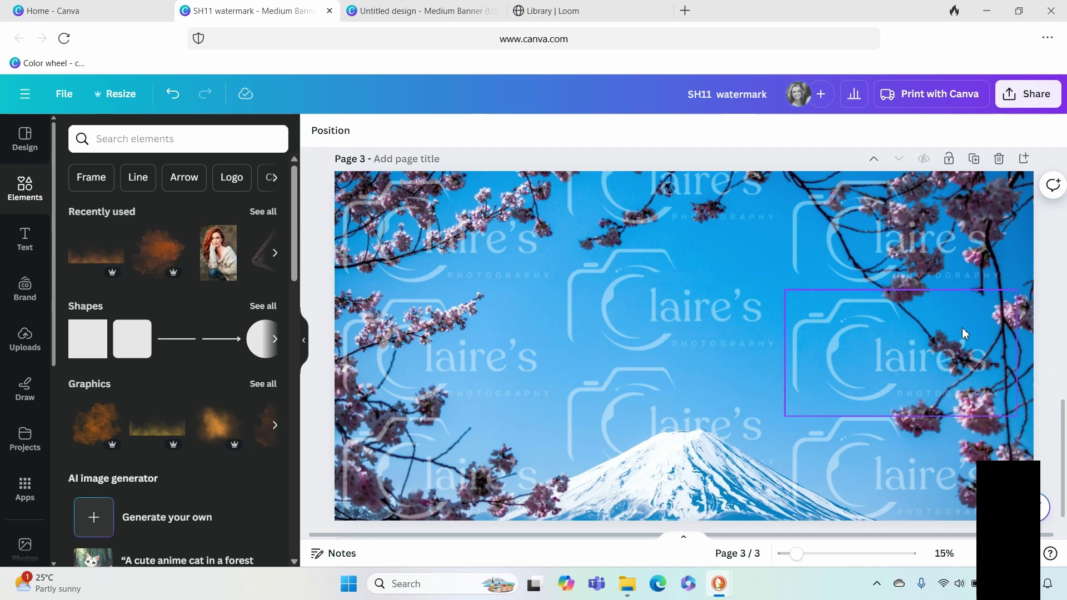
{"action": "scroll", "coordinate": [948, 333], "scroll_direction": "up", "scroll_amount": 5}
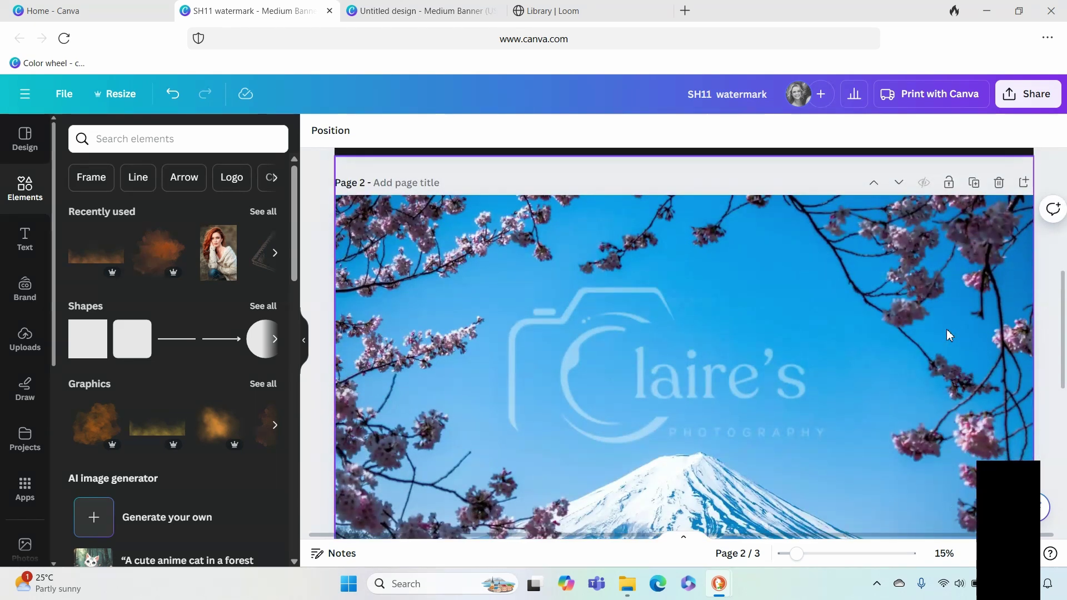
{"action": "scroll", "coordinate": [947, 334], "scroll_direction": "down", "scroll_amount": 5}
{"action": "left_click_drag", "start_coordinate": [1066, 320], "coordinate": [1065, 312]}
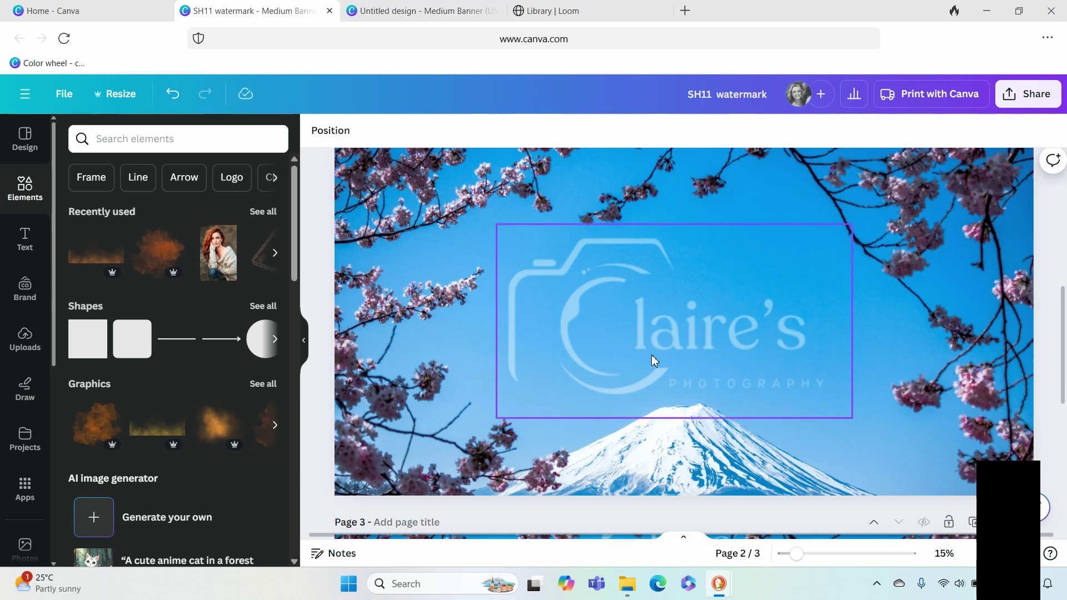
{"action": "left_click", "coordinate": [721, 373]}
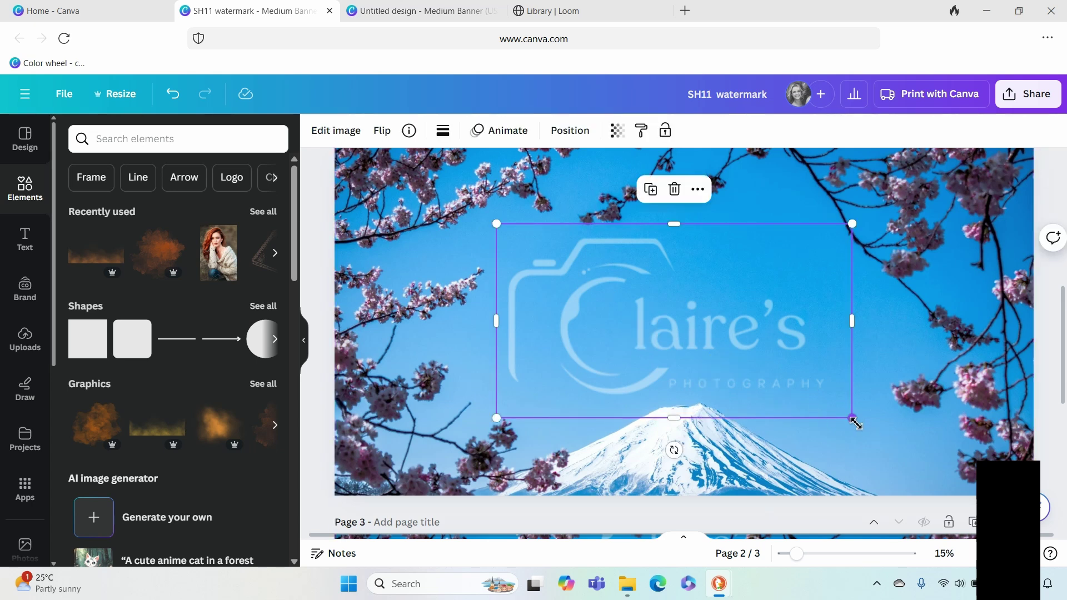
{"action": "scroll", "coordinate": [845, 419], "scroll_direction": "down", "scroll_amount": 7}
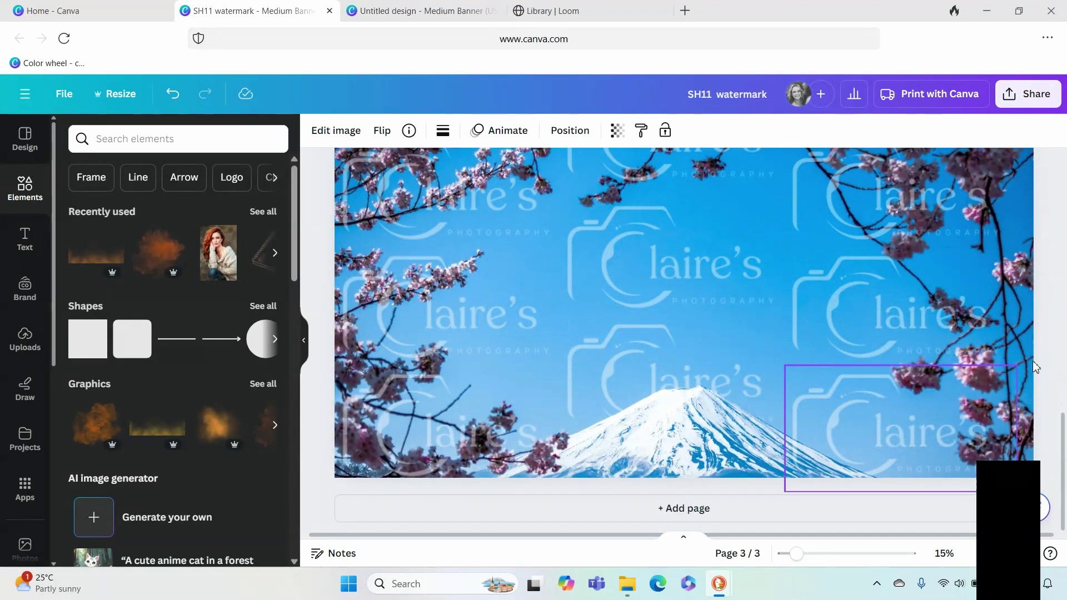
{"action": "left_click", "coordinate": [1045, 356]}
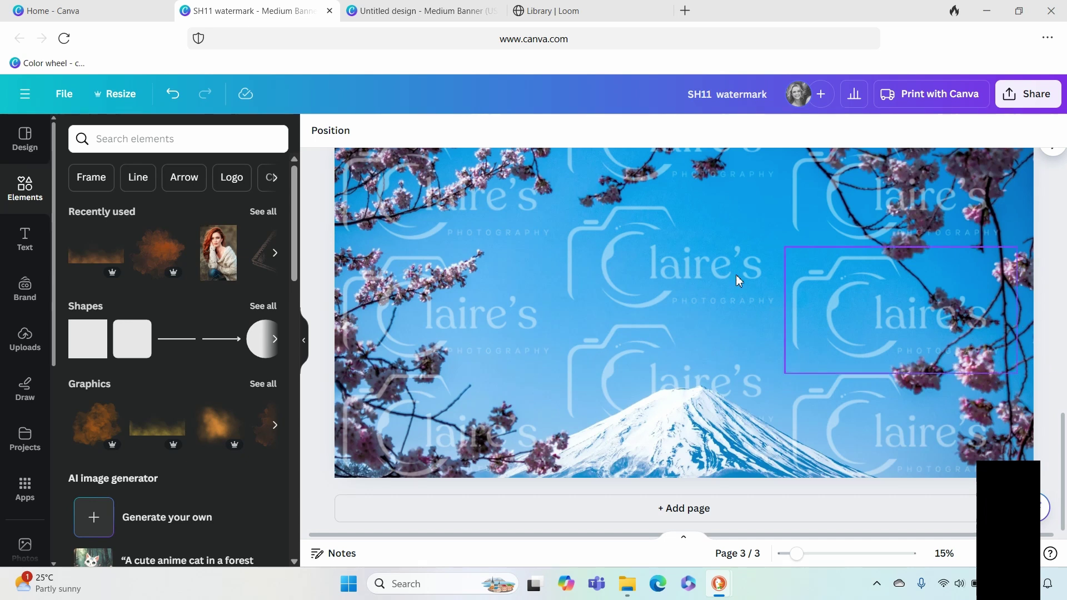
Step: From Share > Download, select only Page 2 and Page 3 and download them as PNG
{"action": "left_click", "coordinate": [1021, 98]}
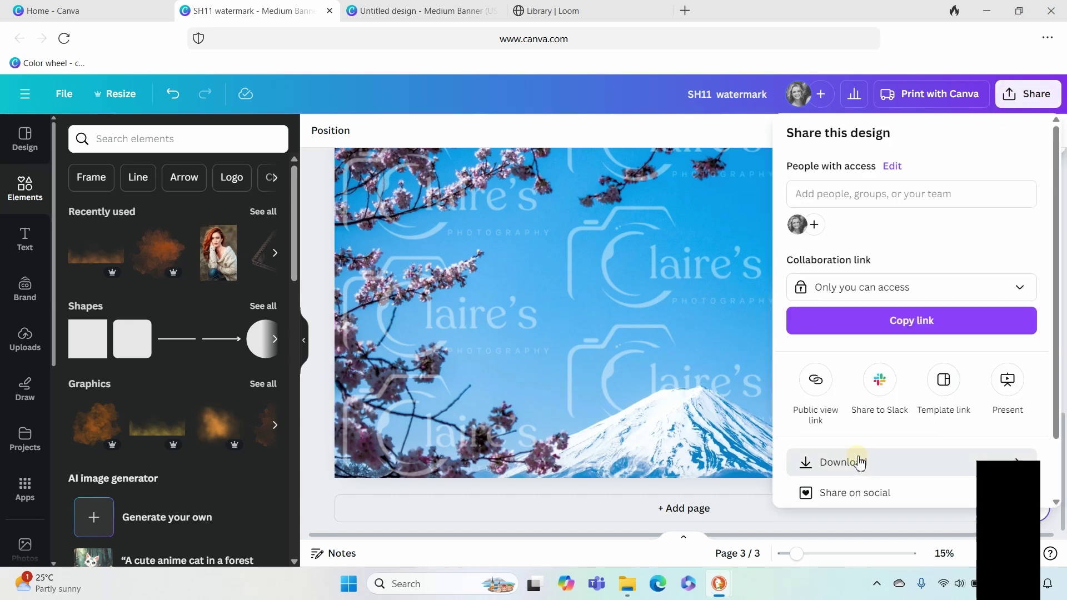
{"action": "left_click", "coordinate": [860, 462]}
{"action": "left_click", "coordinate": [911, 356]}
{"action": "left_click", "coordinate": [1016, 134]}
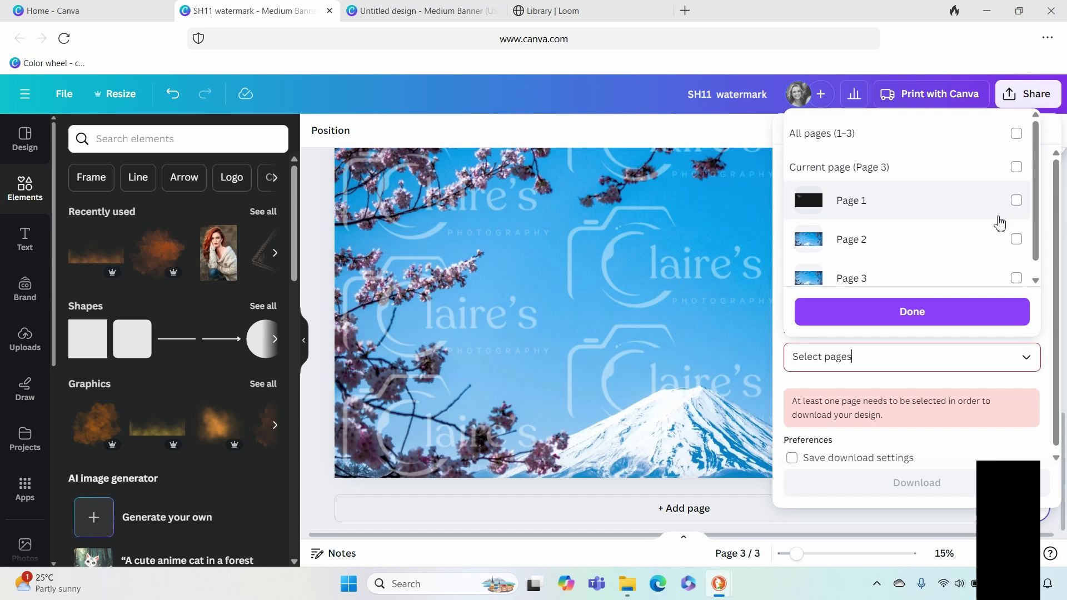
{"action": "left_click", "coordinate": [1016, 240]}
{"action": "left_click", "coordinate": [1018, 278]}
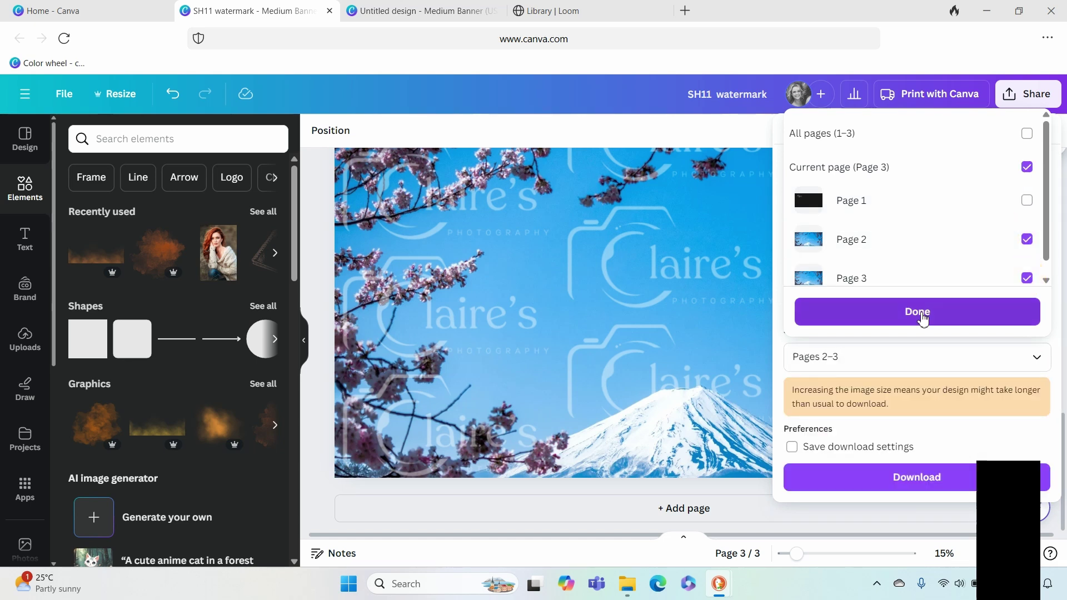
{"action": "left_click", "coordinate": [901, 321]}
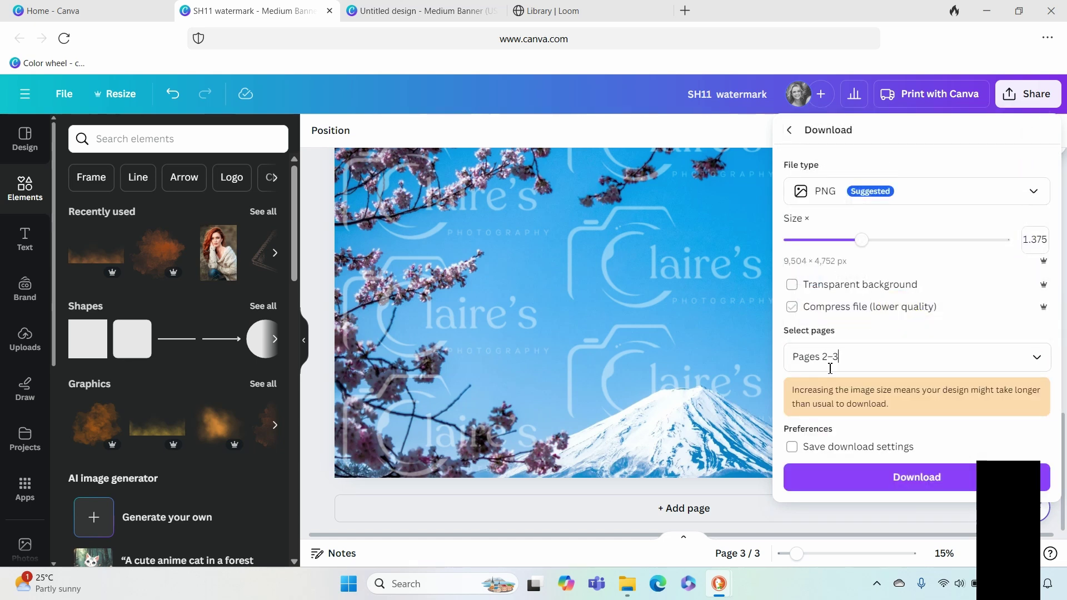
{"action": "left_click", "coordinate": [900, 476]}
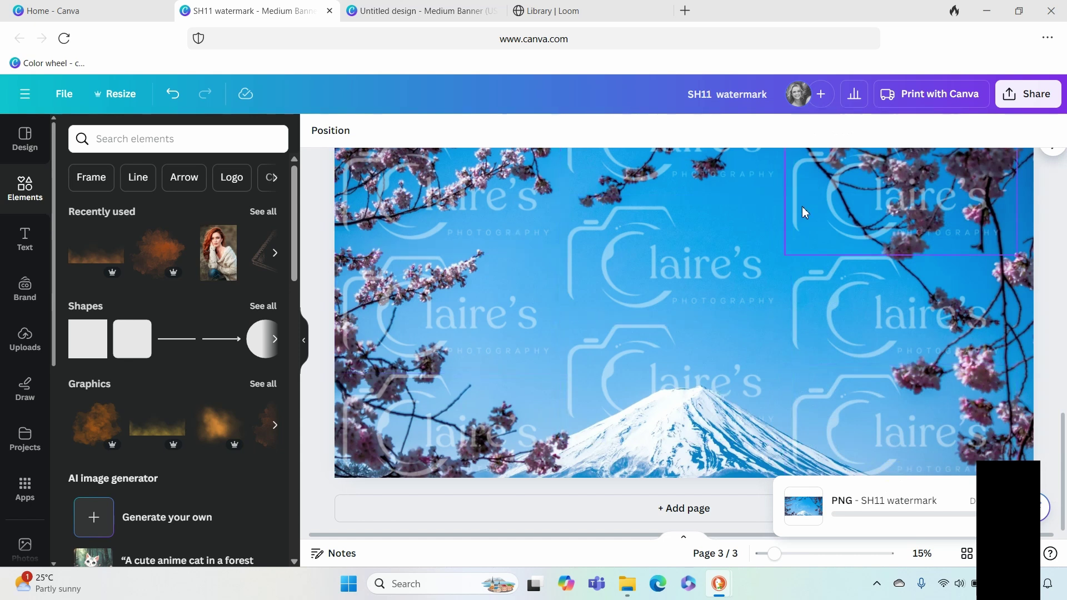